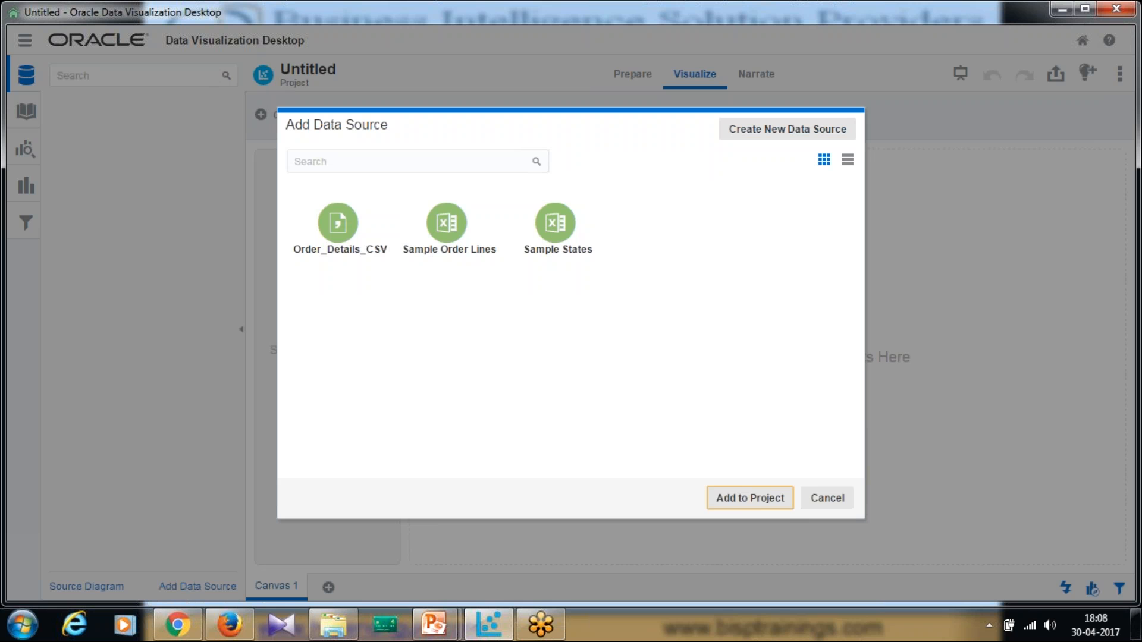
# Start a new file-based data source and select Order_Details_CSV in the Class1 folder
pyautogui.click(788, 138)
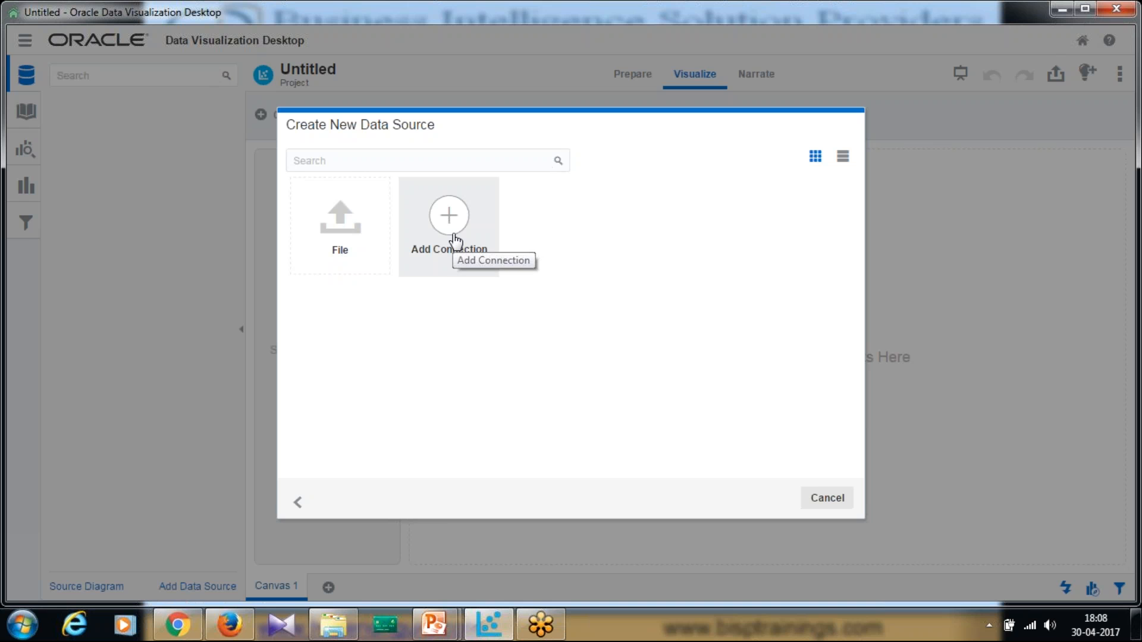
pyautogui.click(361, 230)
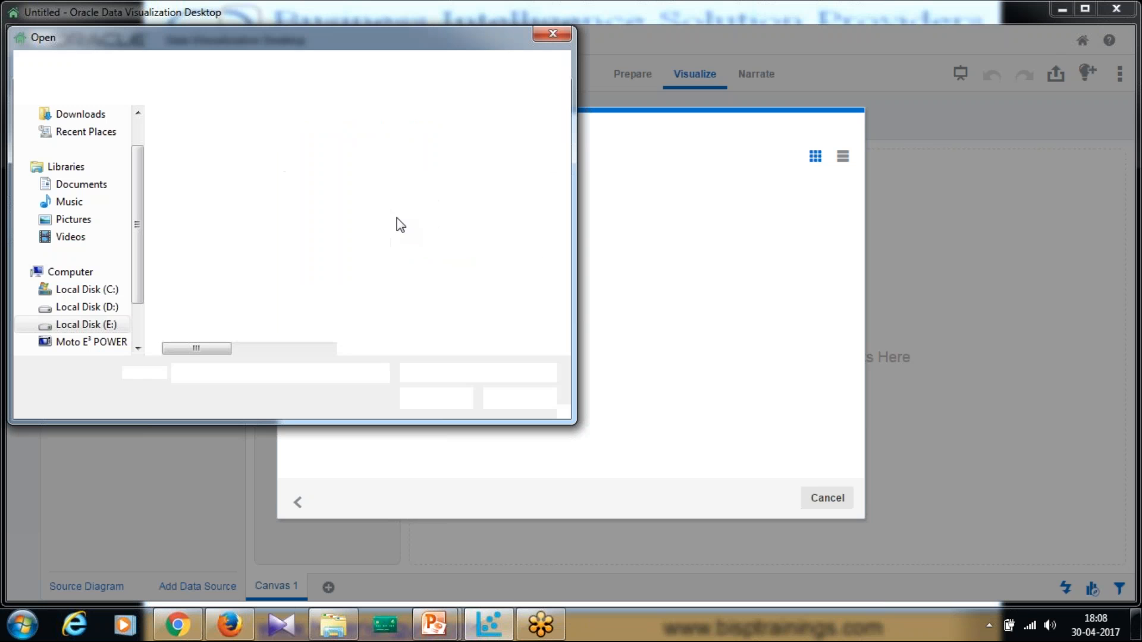
pyautogui.moveTo(292, 41); pyautogui.dragTo(858, 113)
pyautogui.click(782, 351)
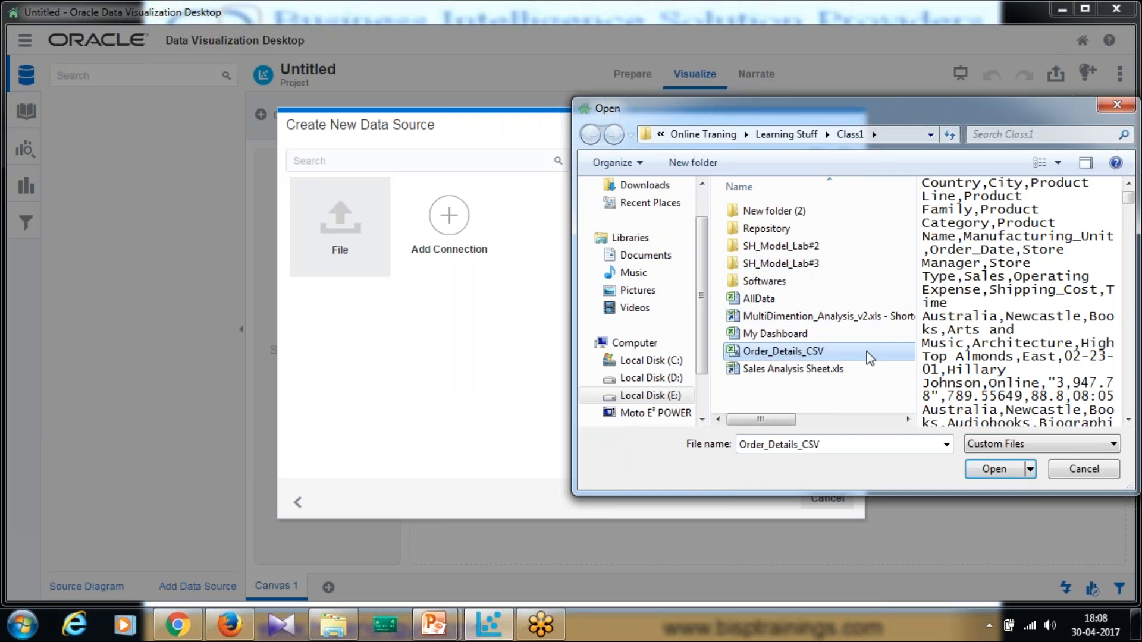
# Upload Order_Details_CSV, keep Time as text, and add it, replacing the existing source
pyautogui.click(987, 472)
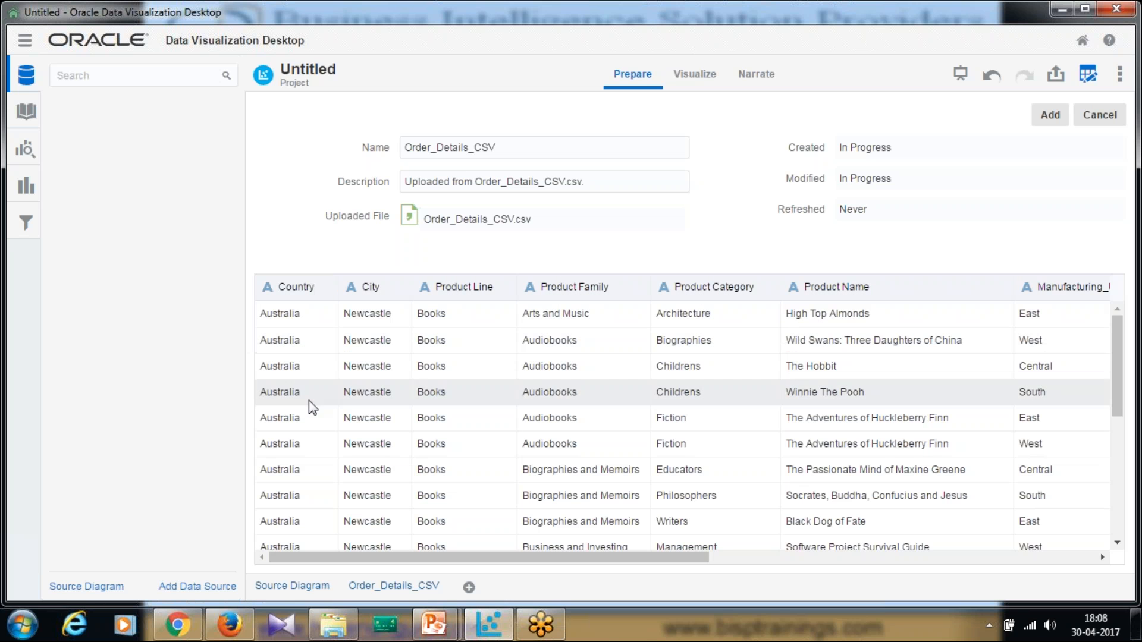
pyautogui.moveTo(361, 560); pyautogui.dragTo(748, 560)
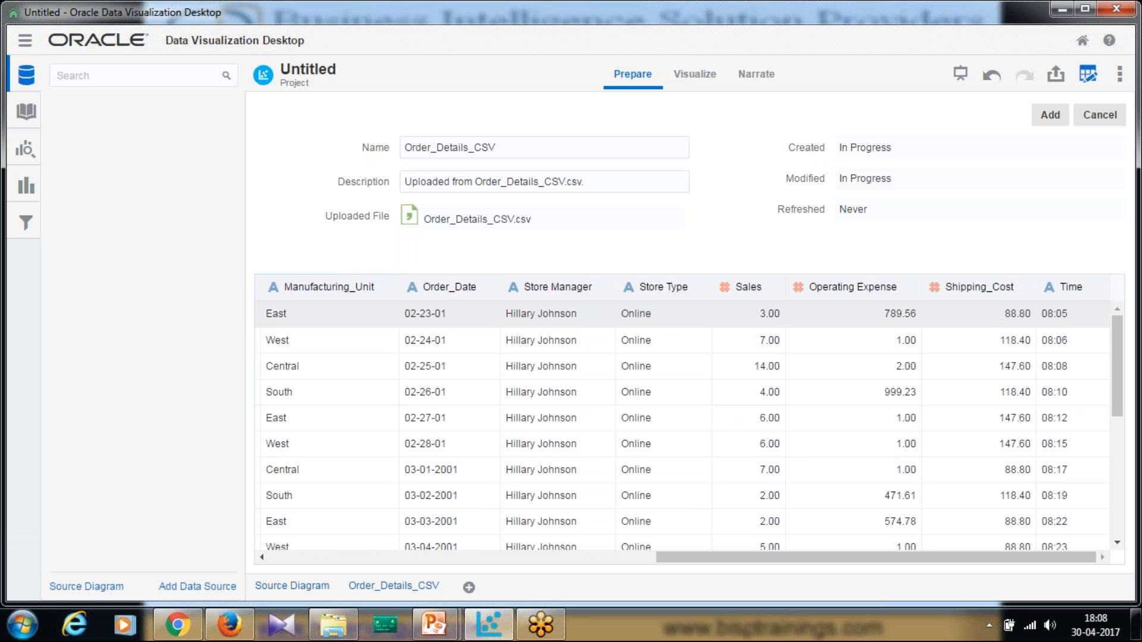
pyautogui.moveTo(754, 560); pyautogui.dragTo(719, 560)
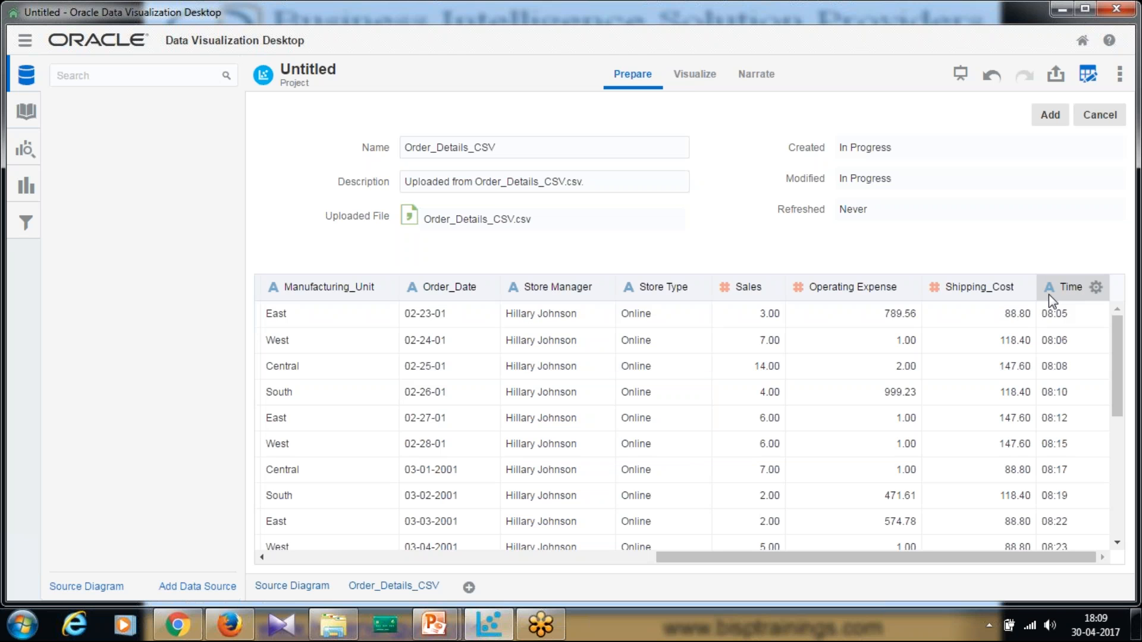
pyautogui.click(1096, 288)
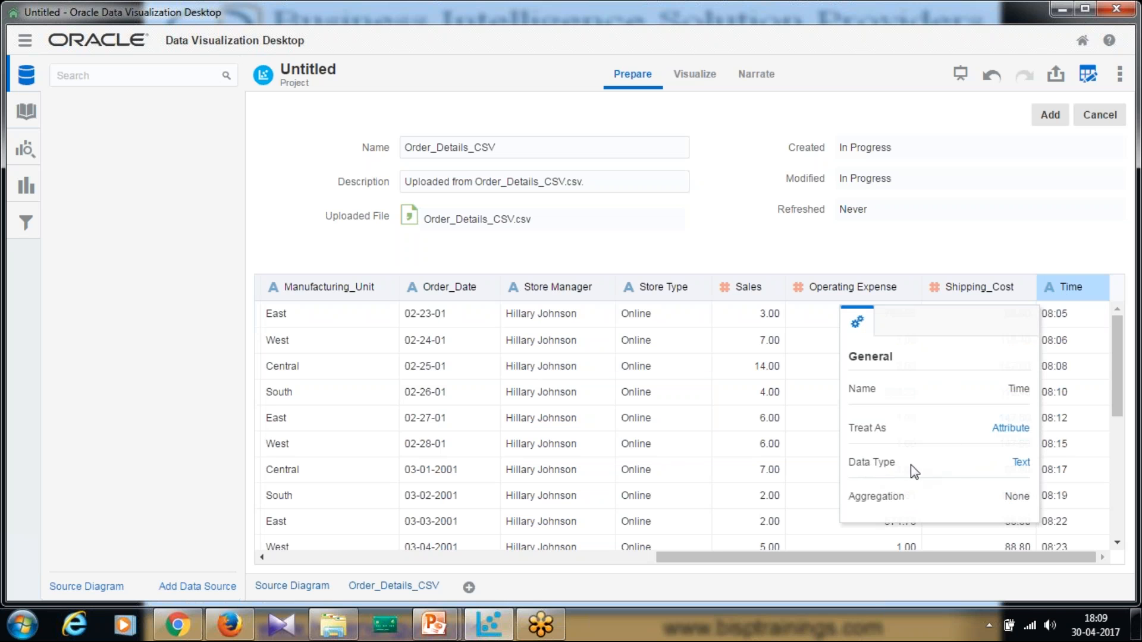
pyautogui.click(1022, 464)
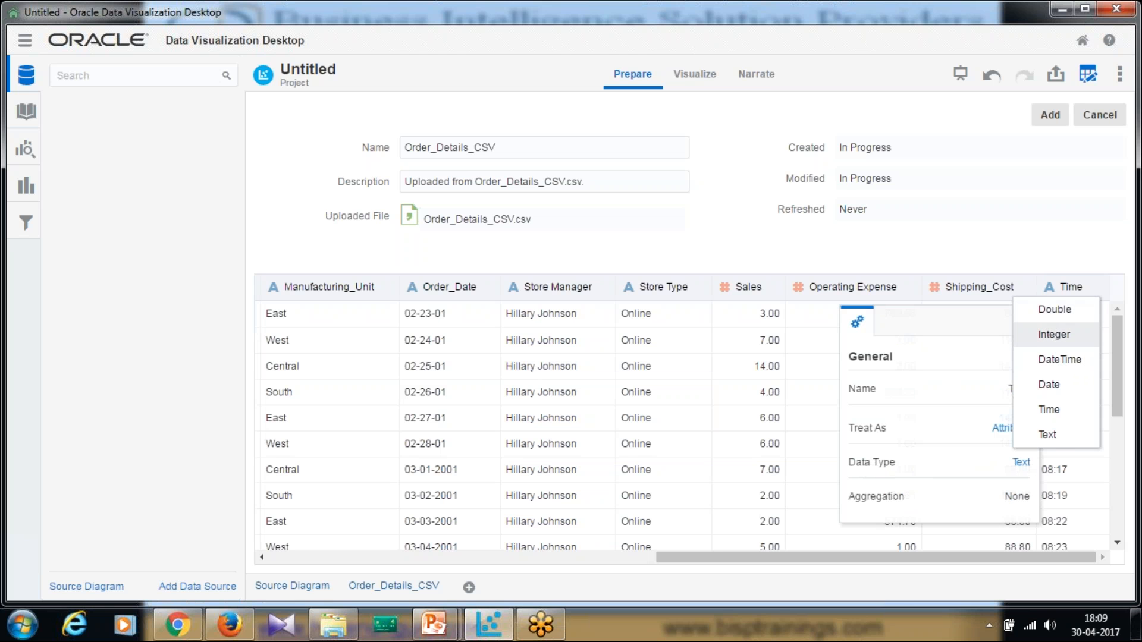
pyautogui.click(1034, 204)
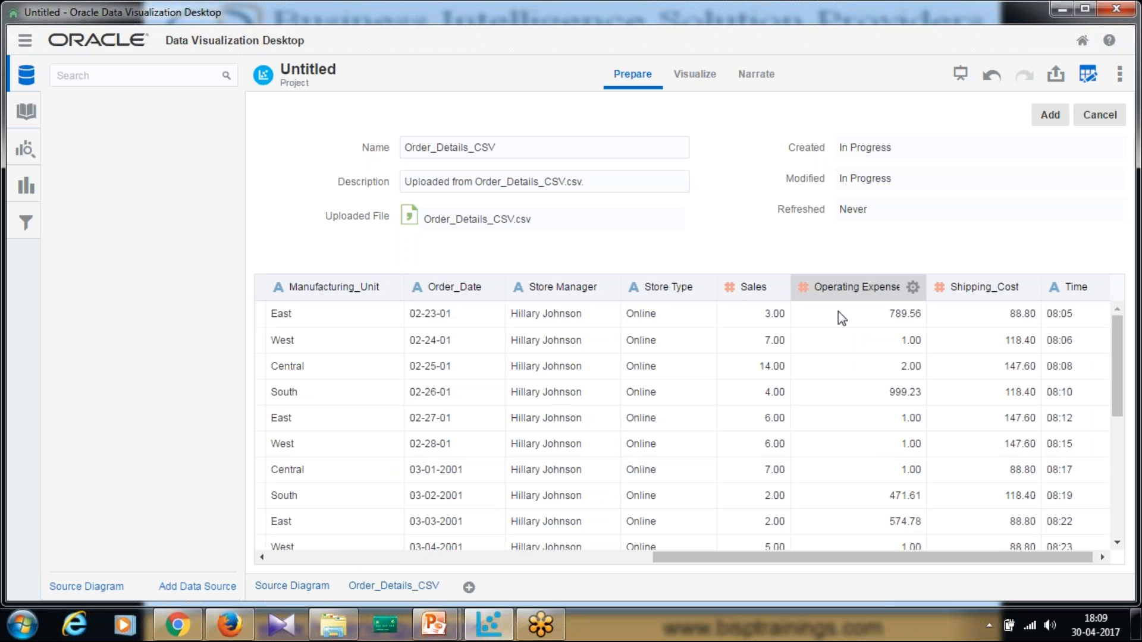
pyautogui.click(1050, 115)
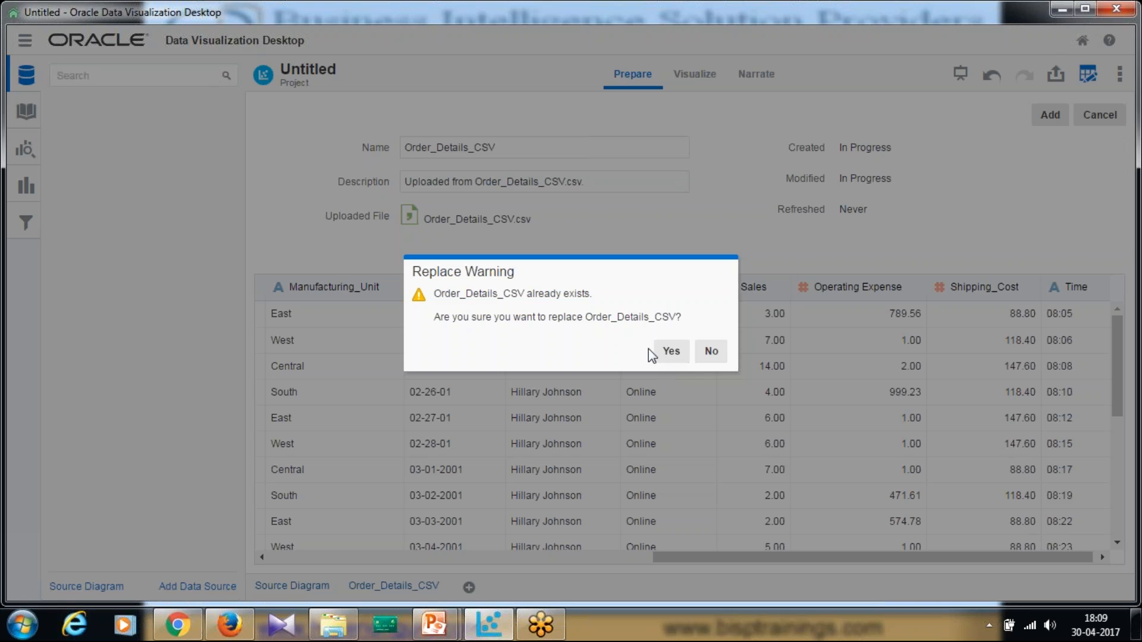
pyautogui.click(669, 353)
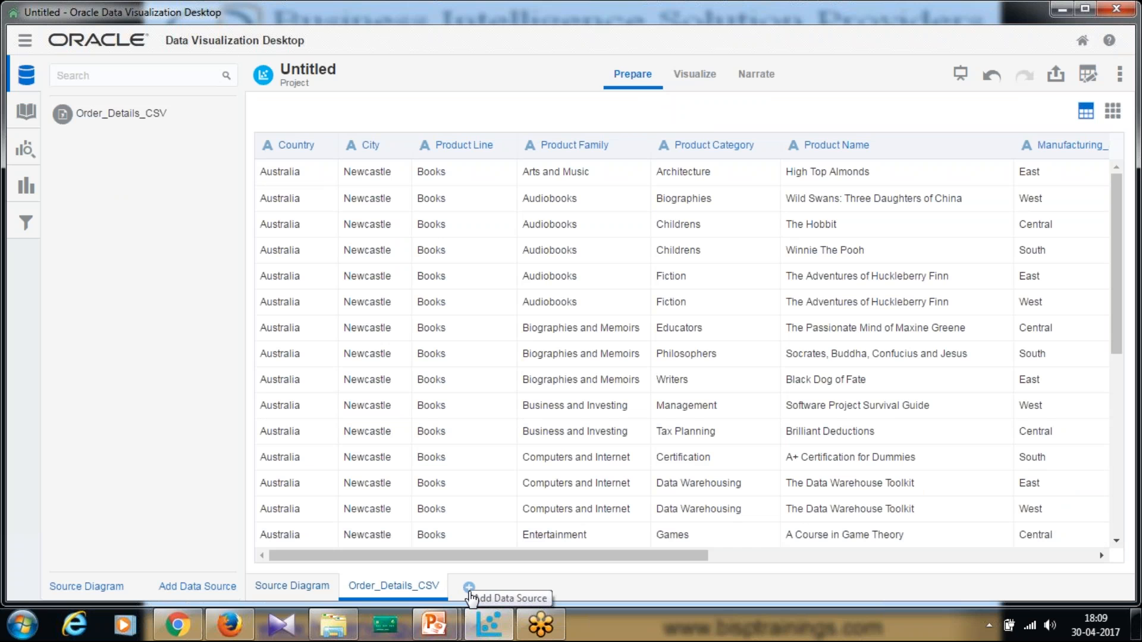
# Cancel an extra data source, switch to Visualize, and expand Order_Details_CSV's data elements
pyautogui.click(469, 589)
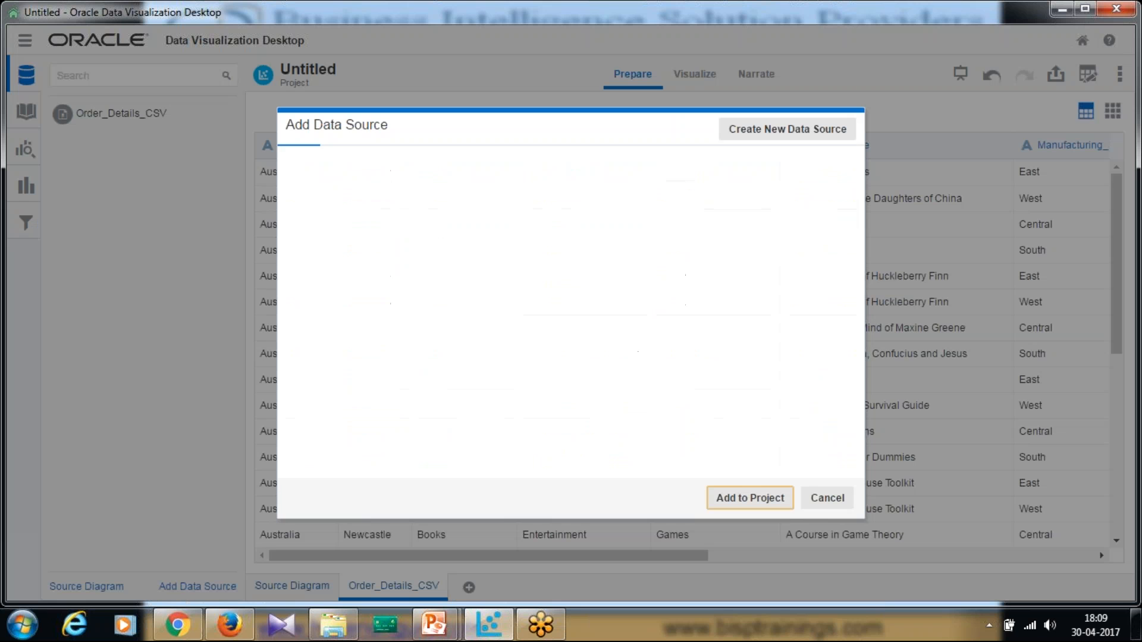
pyautogui.click(828, 498)
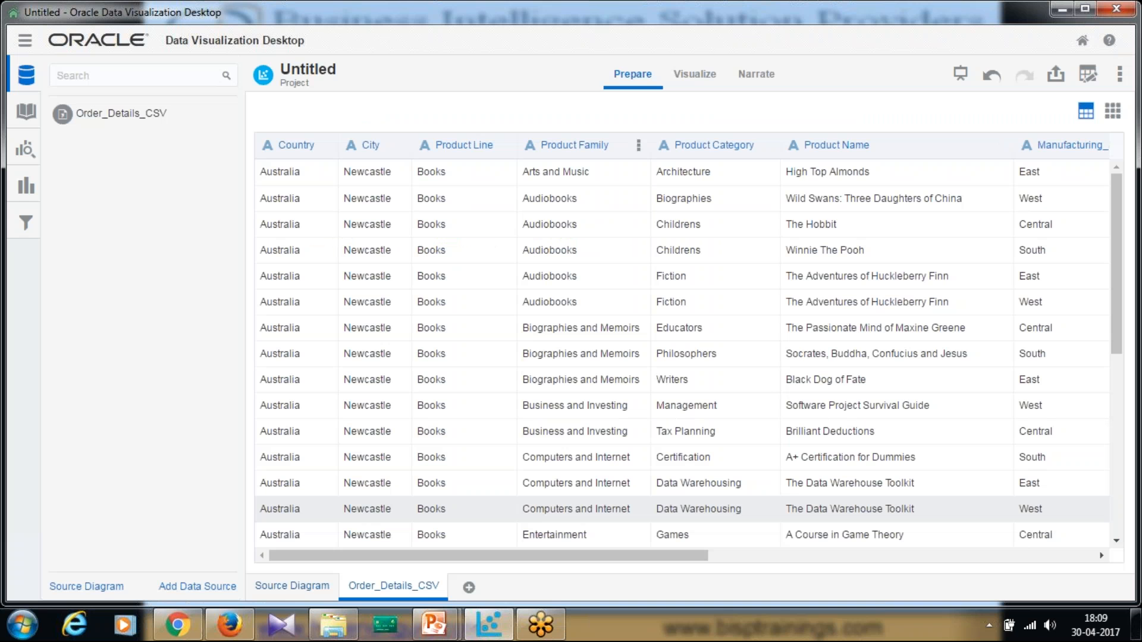
pyautogui.click(692, 76)
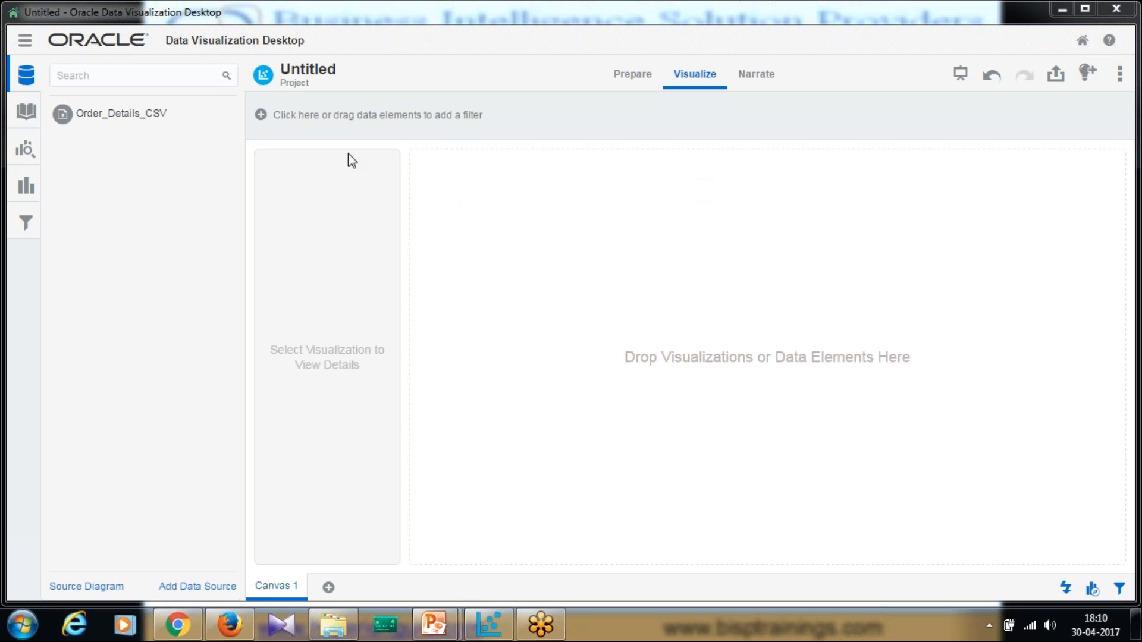
pyautogui.click(25, 111)
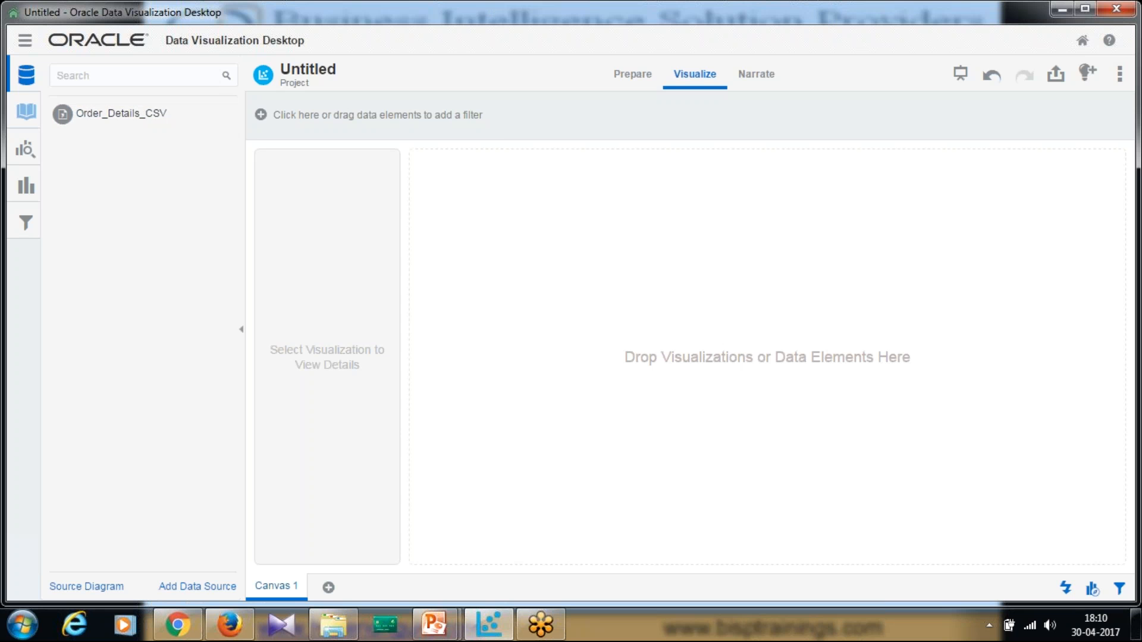
pyautogui.click(57, 111)
pyautogui.click(107, 356)
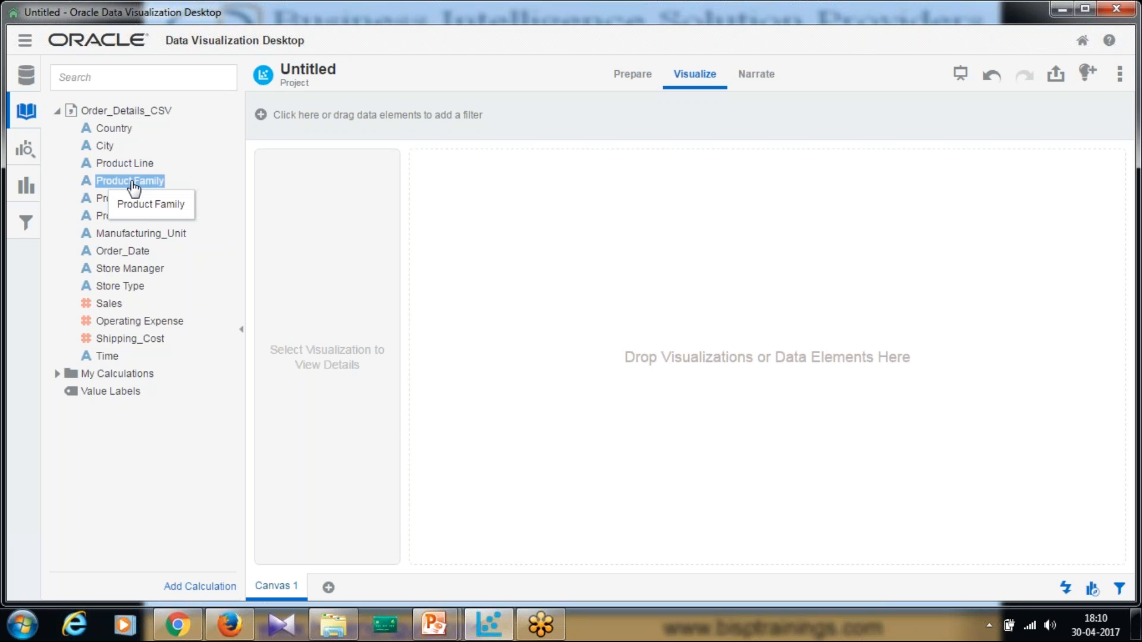
# Start a new calculation under My Calculations and insert the TopN function
pyautogui.rightClick(118, 376)
pyautogui.click(163, 388)
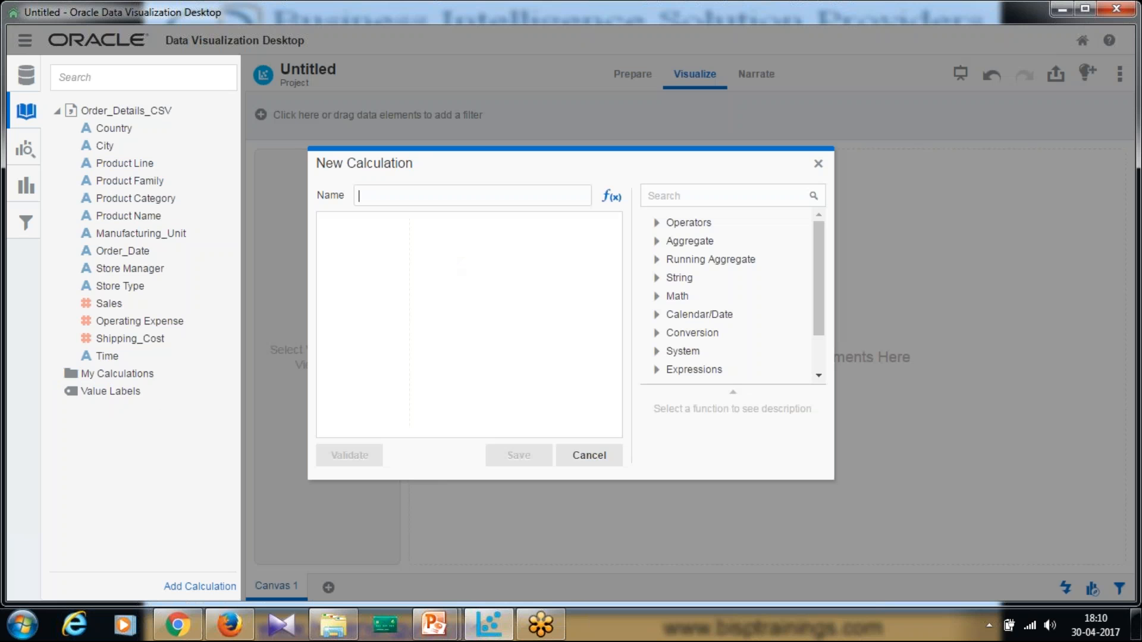
pyautogui.click(610, 202)
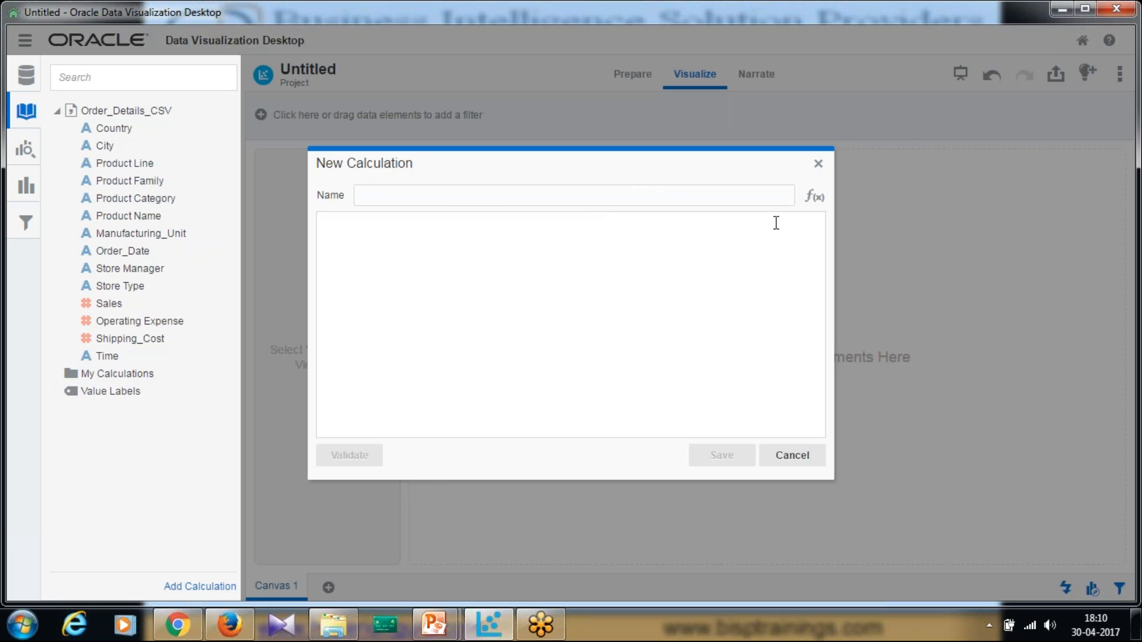
pyautogui.click(819, 201)
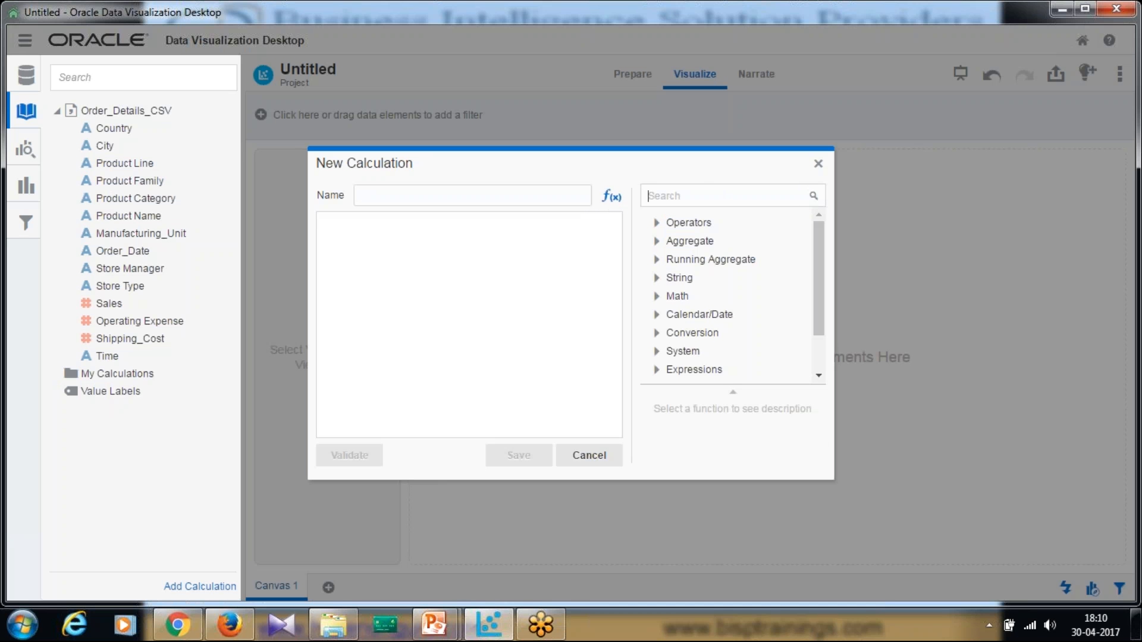
pyautogui.write('Top')
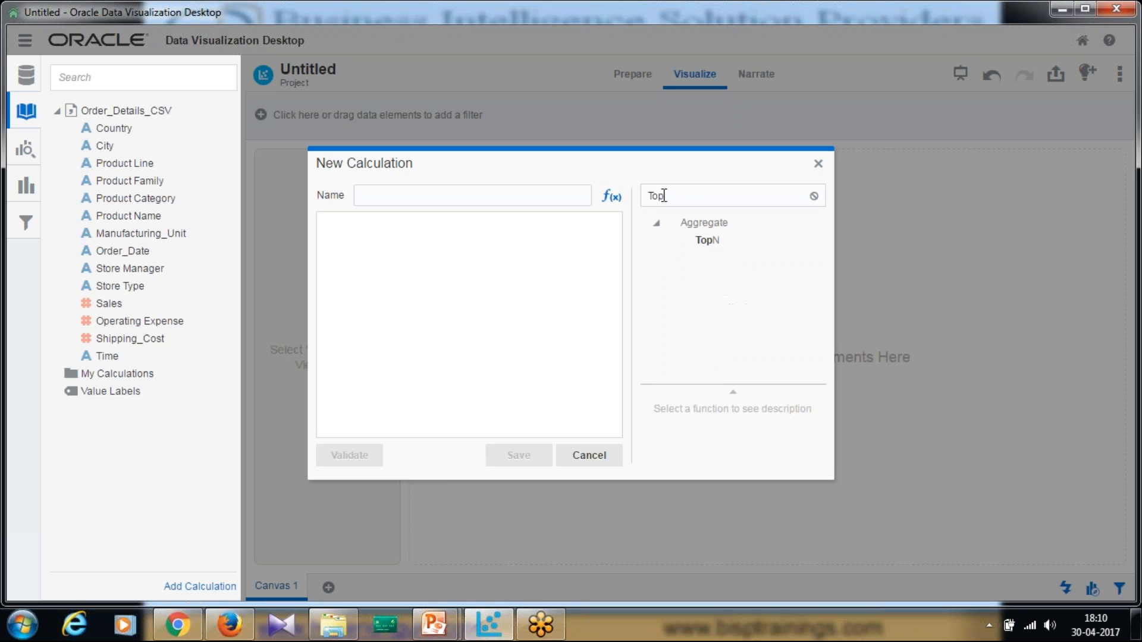
pyautogui.click(707, 244)
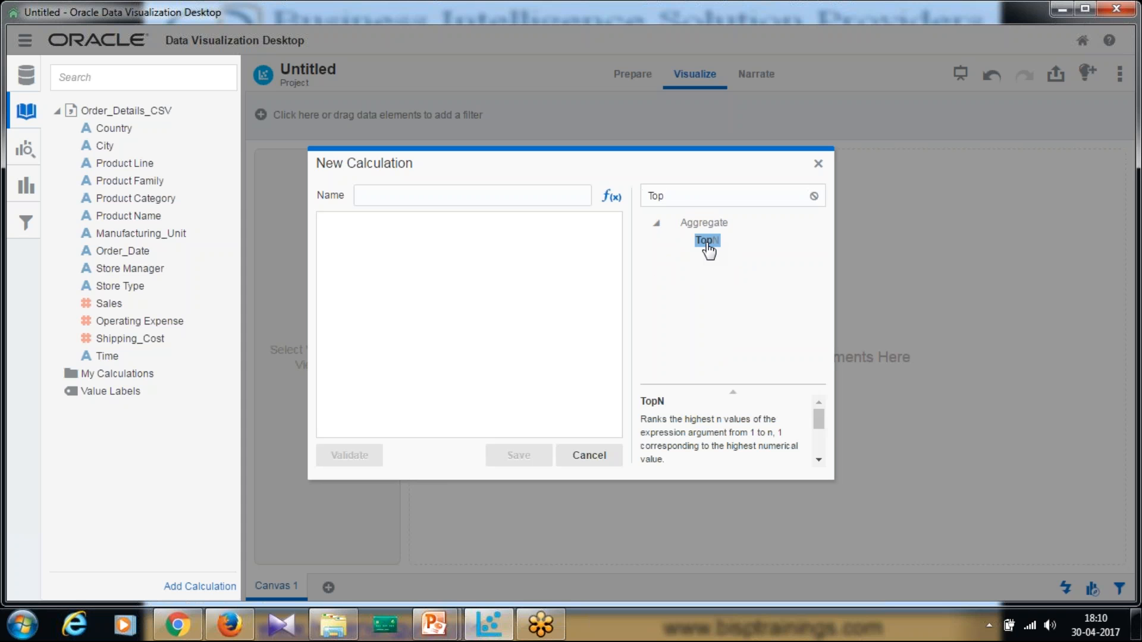
pyautogui.moveTo(824, 420)
pyautogui.mouseDown()
pyautogui.moveTo(819, 452)
pyautogui.moveTo(820, 435)
pyautogui.mouseUp()
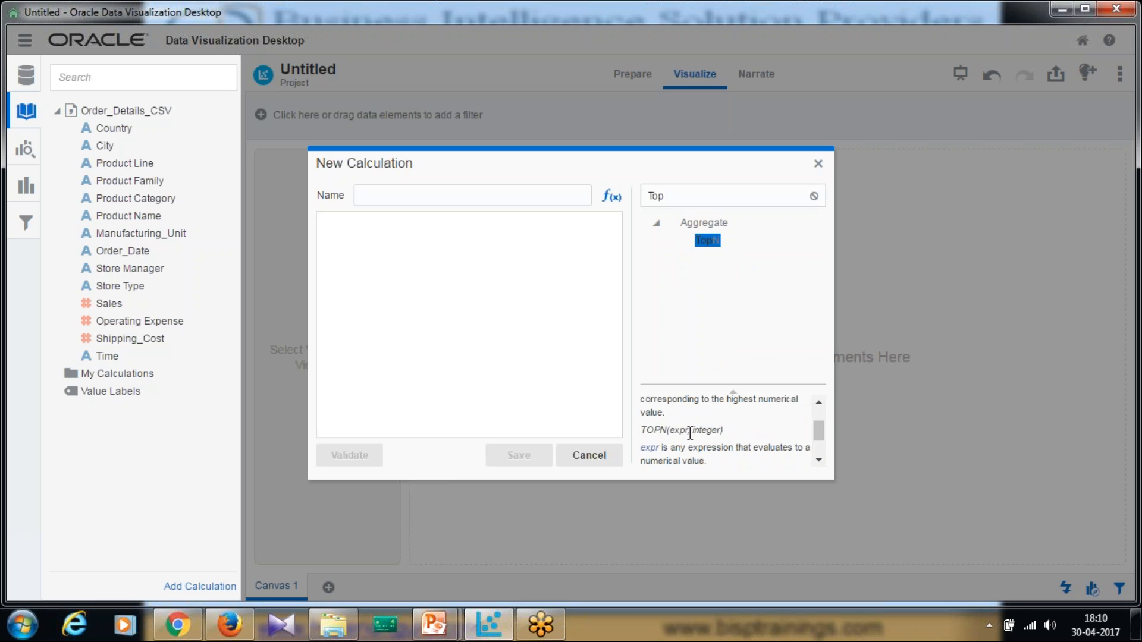
pyautogui.doubleClick(707, 240)
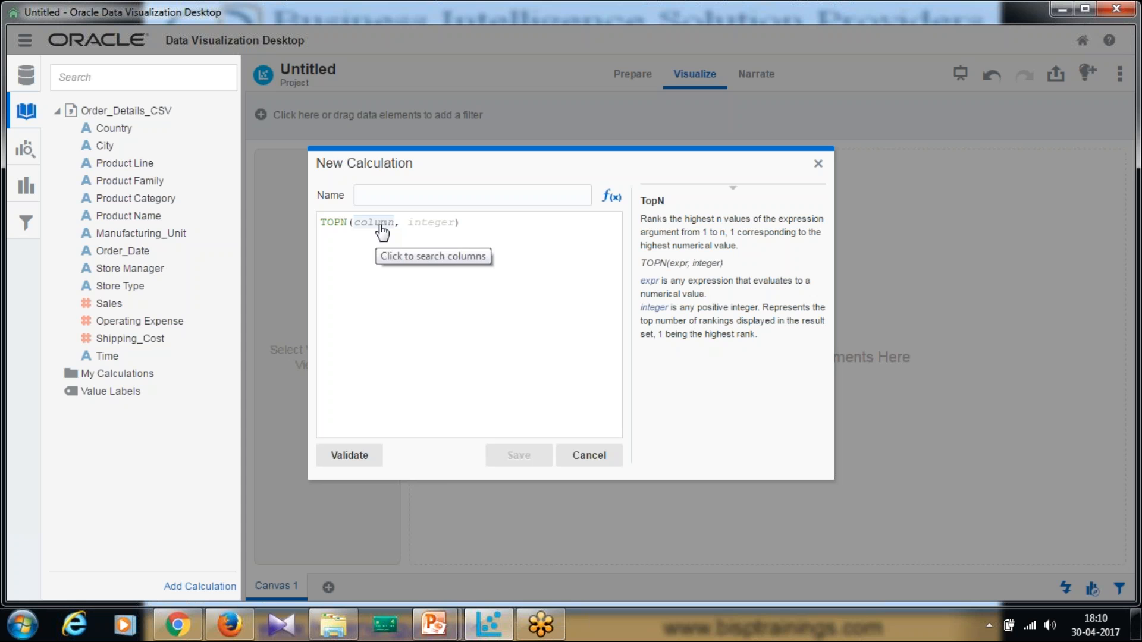
# Complete the expression as TOPN(Sales, 5), name it Top_5_Sales, and save
pyautogui.click(393, 229)
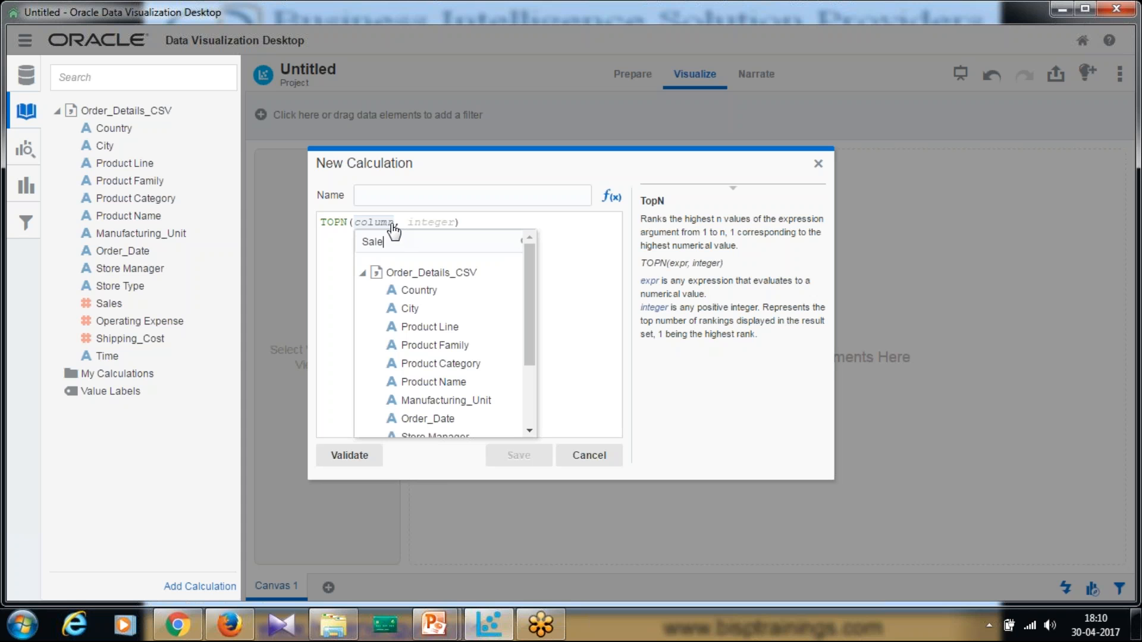
pyautogui.write('Sales')
pyautogui.click(396, 289)
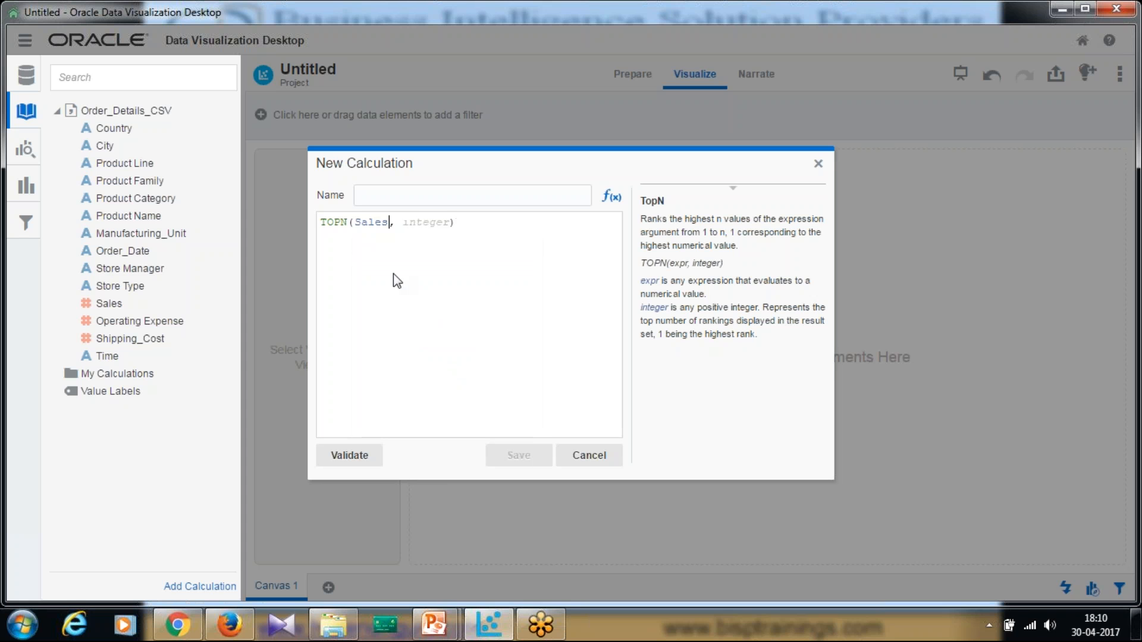
pyautogui.click(427, 223)
pyautogui.press('BackSpace')
pyautogui.write('5')
pyautogui.click(455, 198)
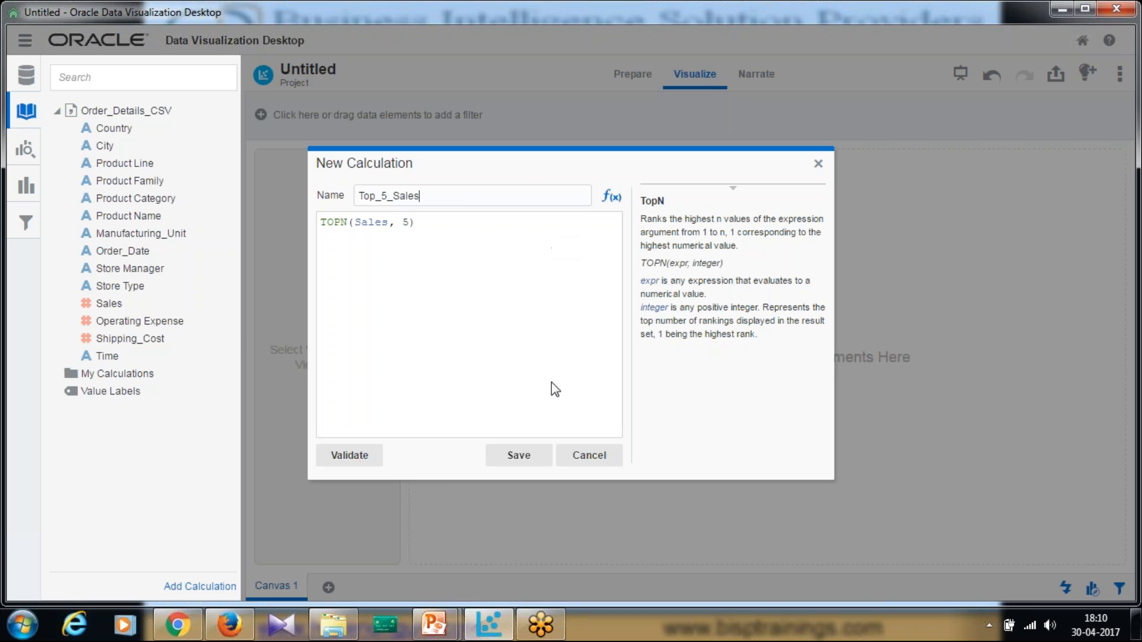
pyautogui.click(537, 459)
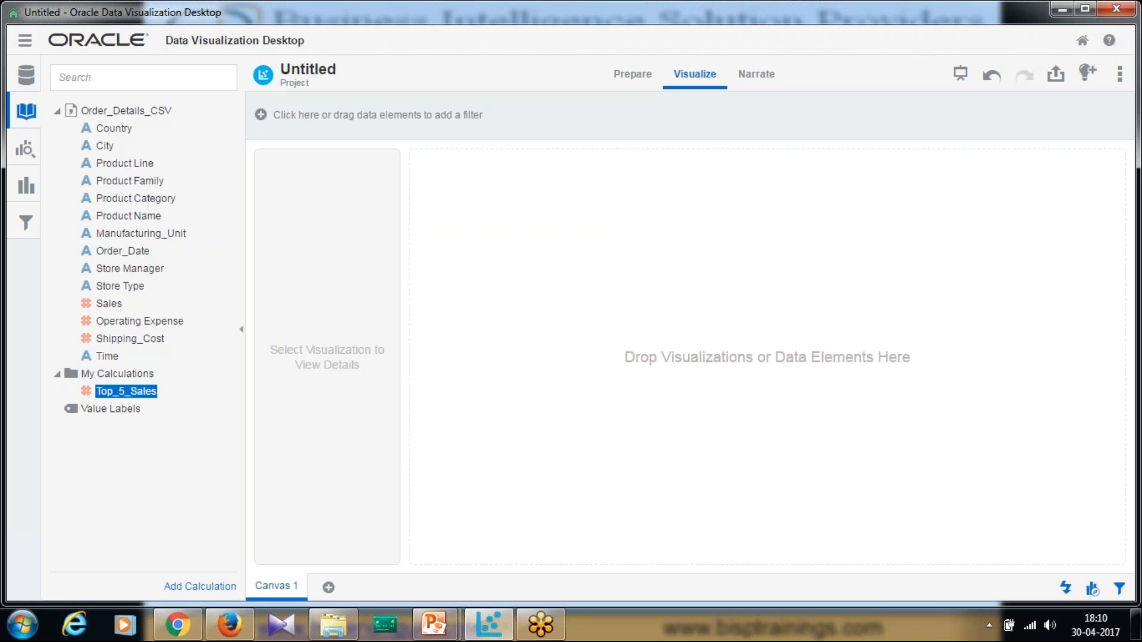
# Place Product Family on the canvas with Shipping_Cost as its values
pyautogui.moveTo(130, 180); pyautogui.dragTo(464, 263)
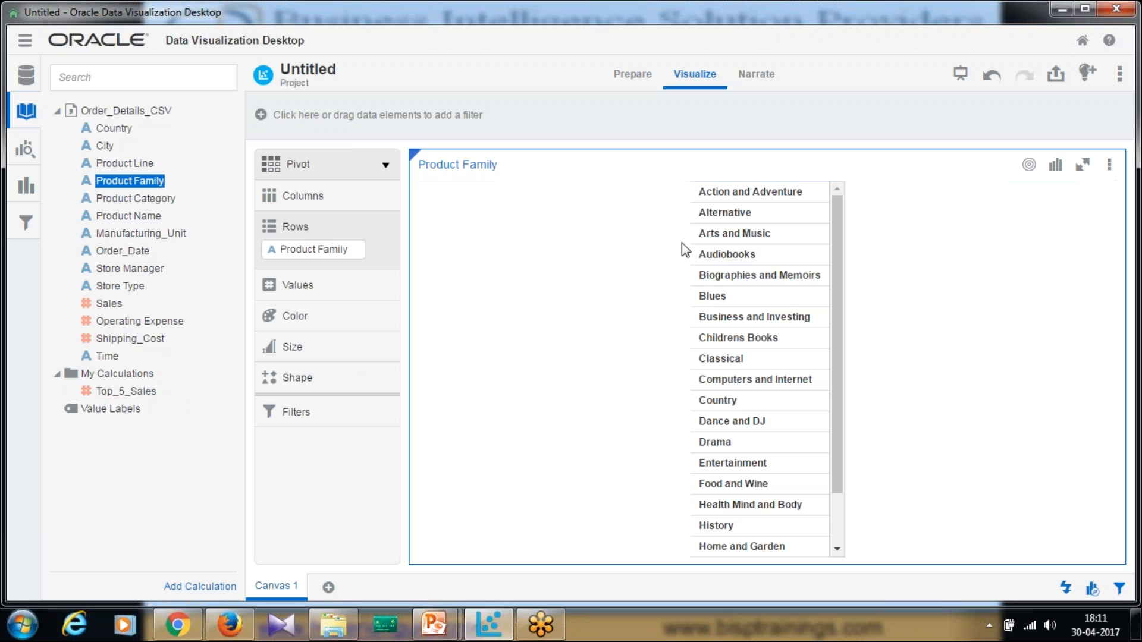
pyautogui.moveTo(127, 305); pyautogui.dragTo(124, 312)
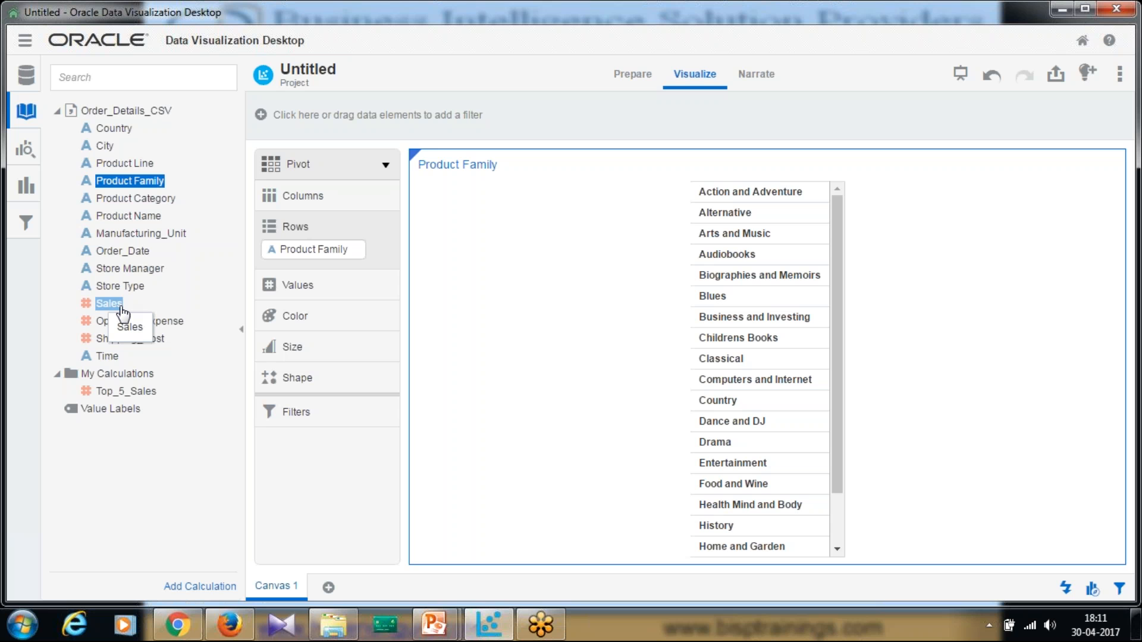
pyautogui.moveTo(122, 311); pyautogui.dragTo(619, 381)
pyautogui.moveTo(119, 339); pyautogui.dragTo(369, 325)
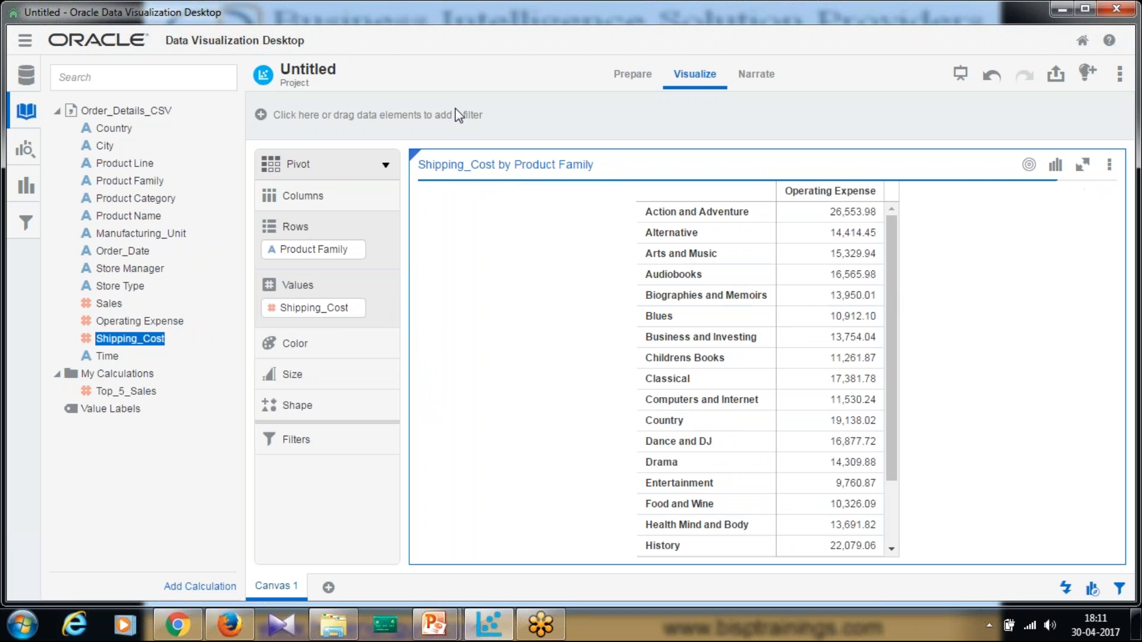
pyautogui.click(385, 165)
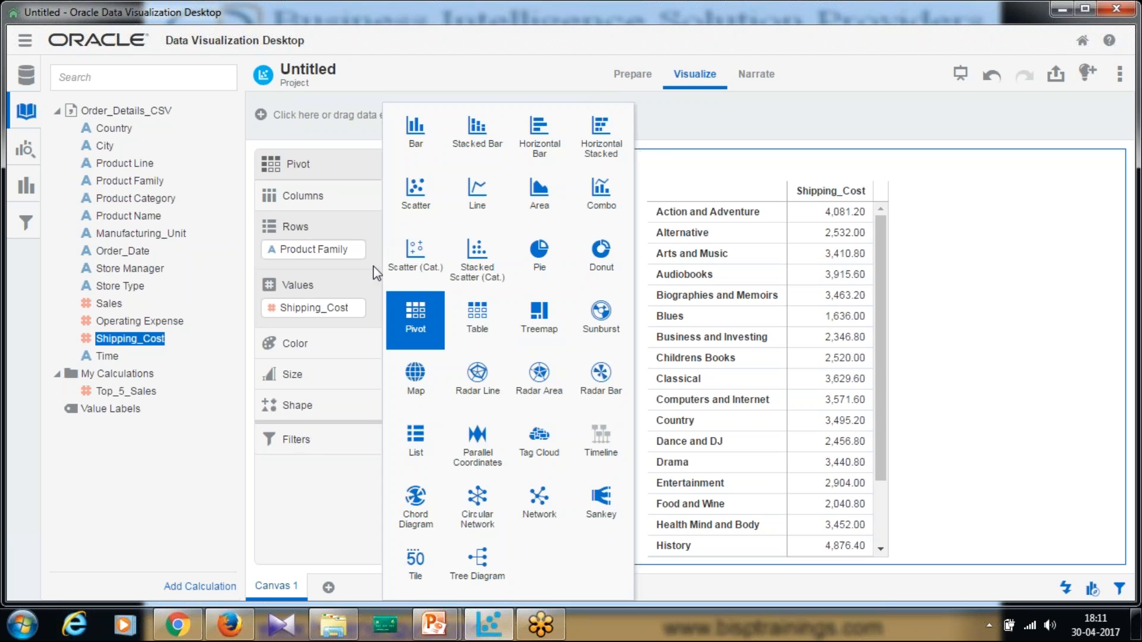
# Switch to a Combo chart, adding Operating Expense to Values and Top_5_Sales to Color
pyautogui.click(601, 194)
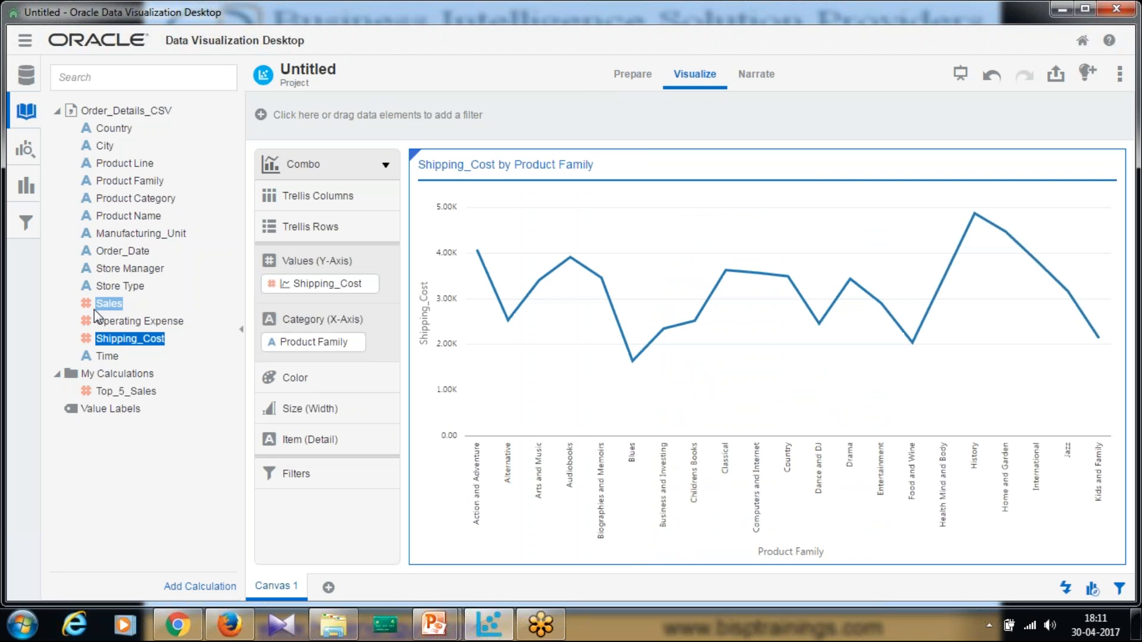
pyautogui.moveTo(128, 322); pyautogui.dragTo(330, 308)
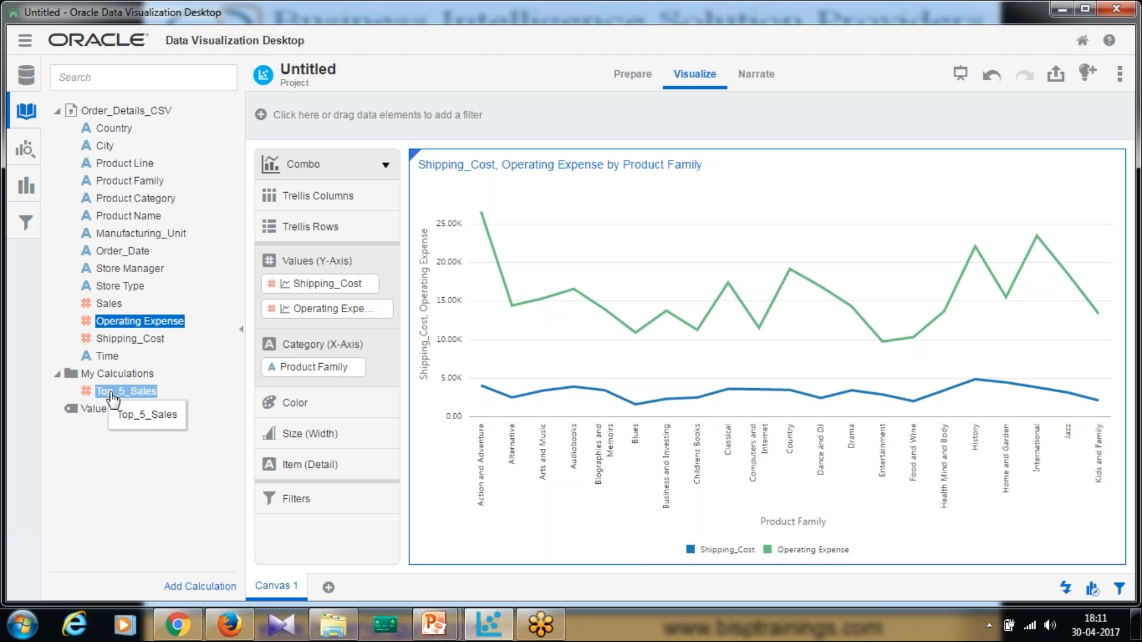
pyautogui.moveTo(113, 397); pyautogui.dragTo(354, 406)
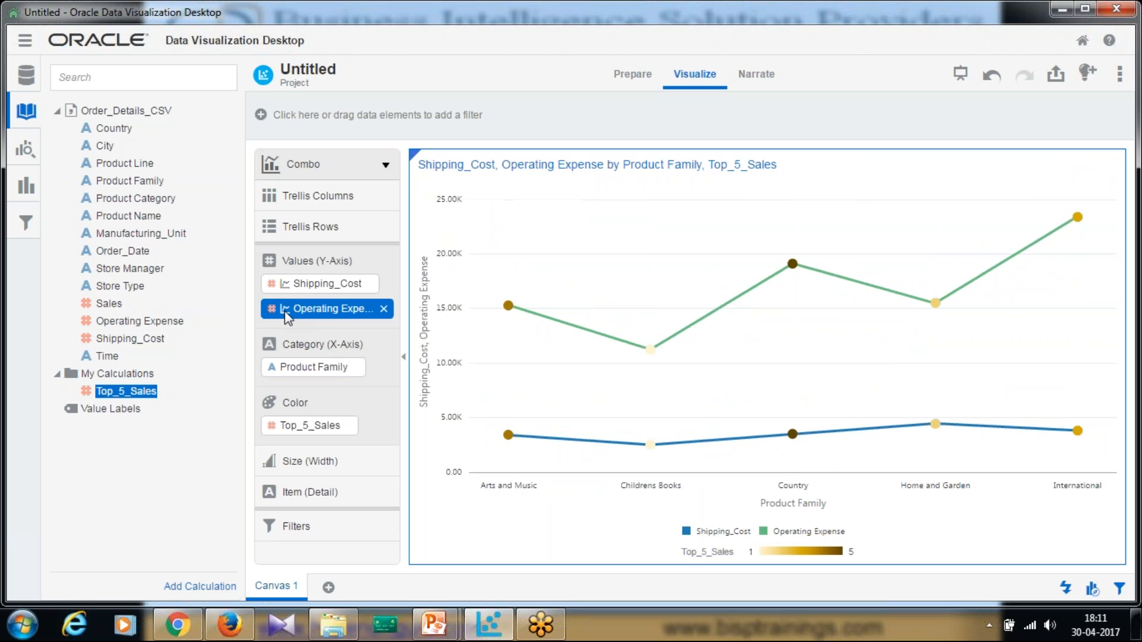
# Keep Shipping_Cost drawn as a line and render Operating Expense as bars
pyautogui.click(315, 285)
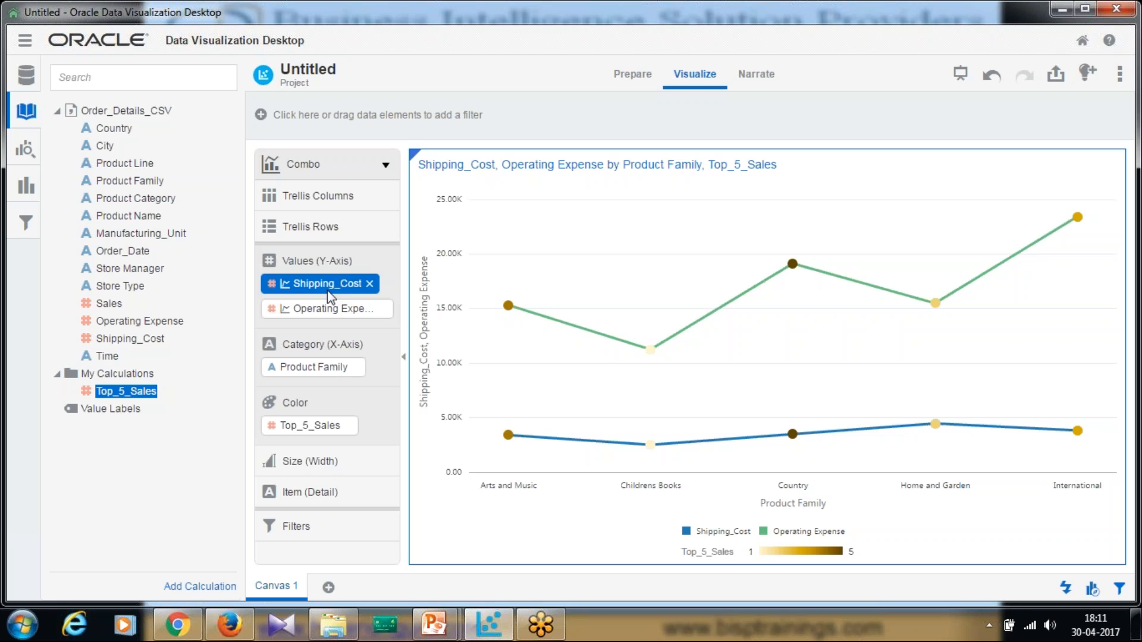
pyautogui.click(372, 284)
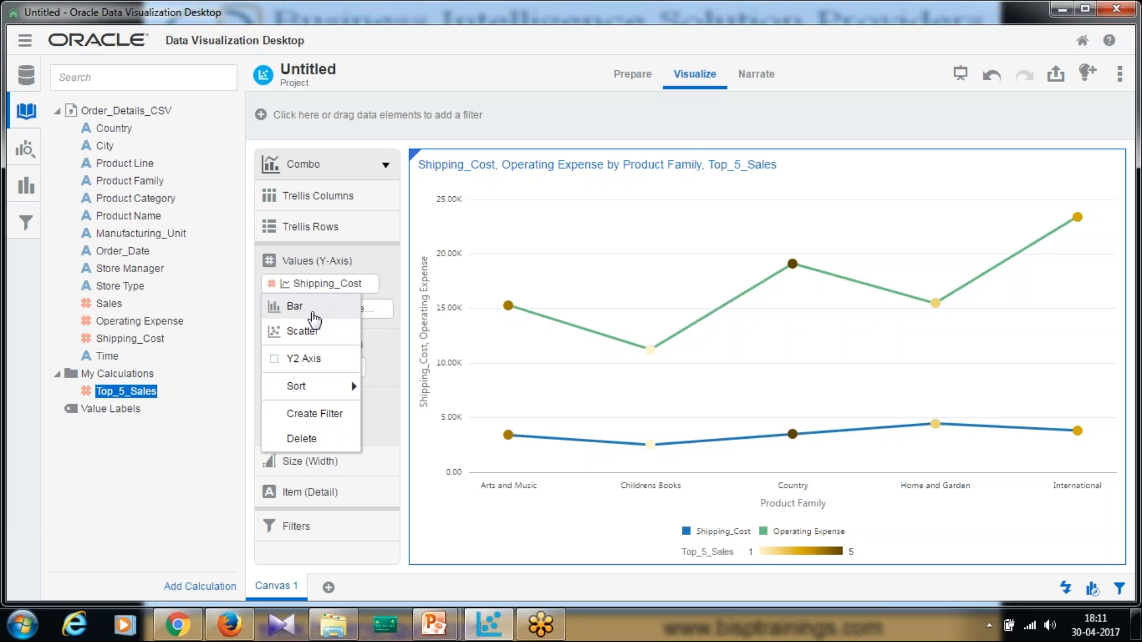
pyautogui.click(322, 317)
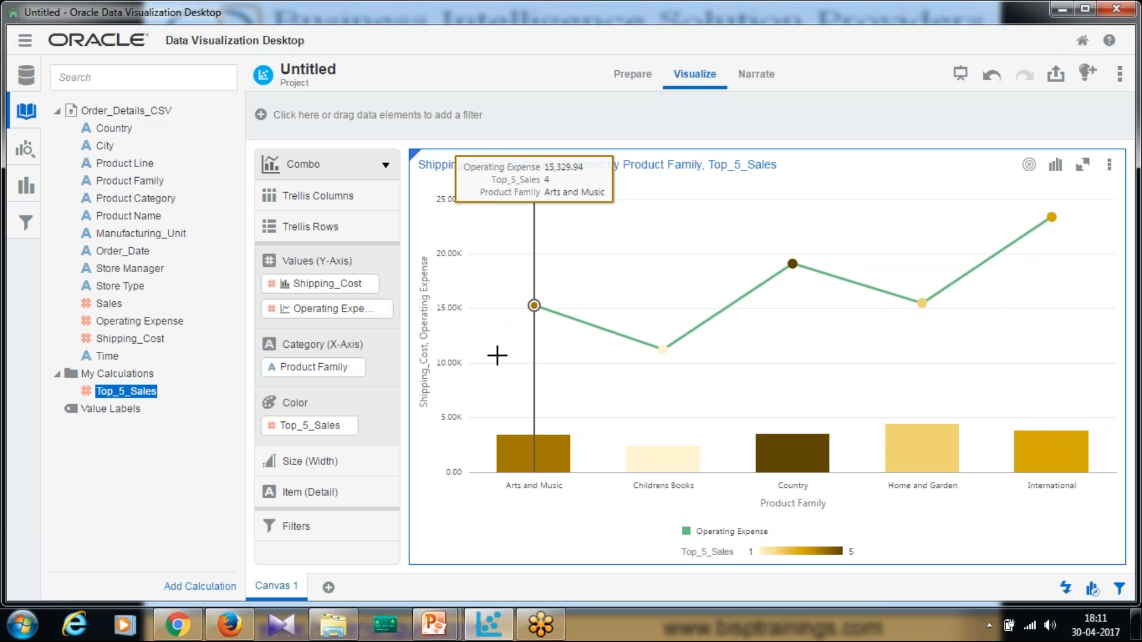
pyautogui.click(326, 290)
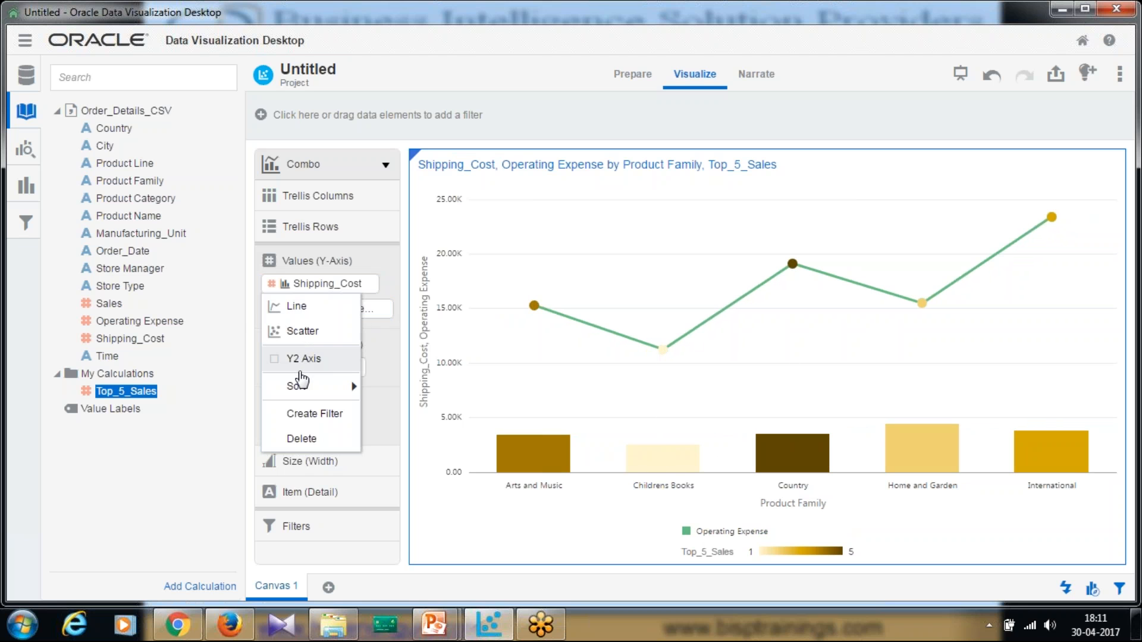
pyautogui.click(309, 314)
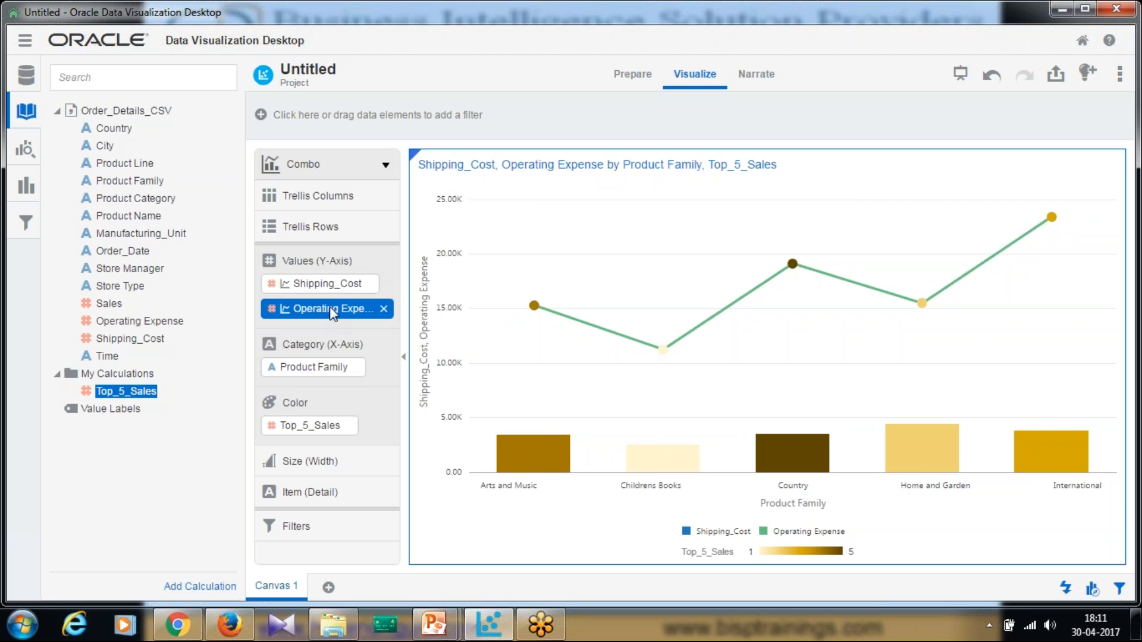
pyautogui.click(329, 307)
pyautogui.click(323, 339)
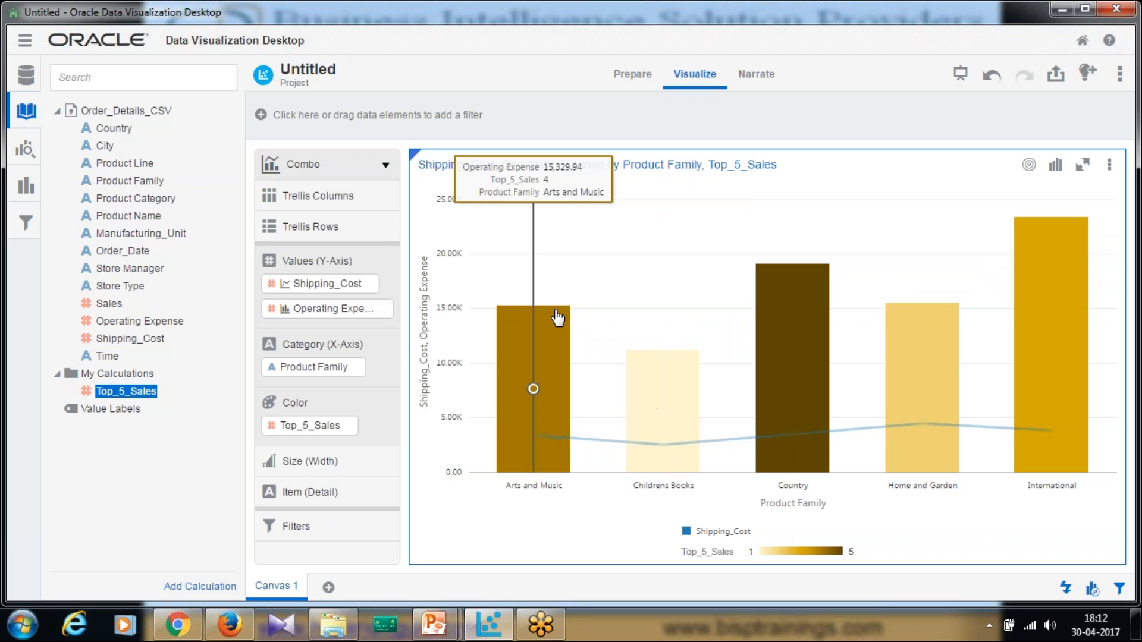
# Sort the chart by Operating Expense, High to Low
pyautogui.rightClick(340, 306)
pyautogui.moveTo(328, 411)
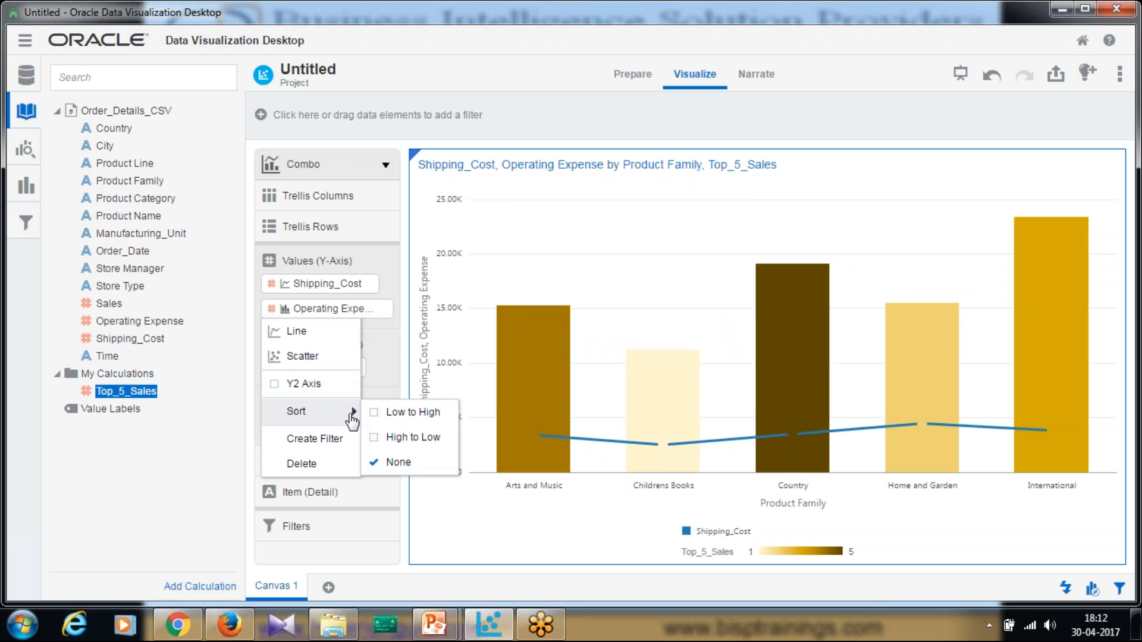
pyautogui.click(364, 437)
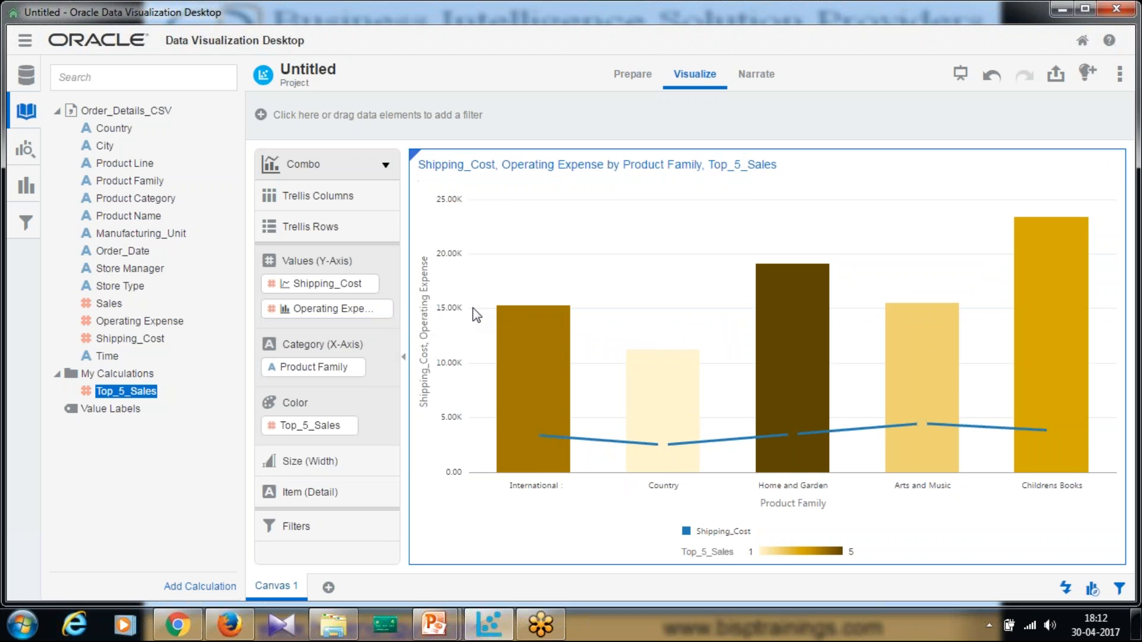
pyautogui.moveTo(541, 350)
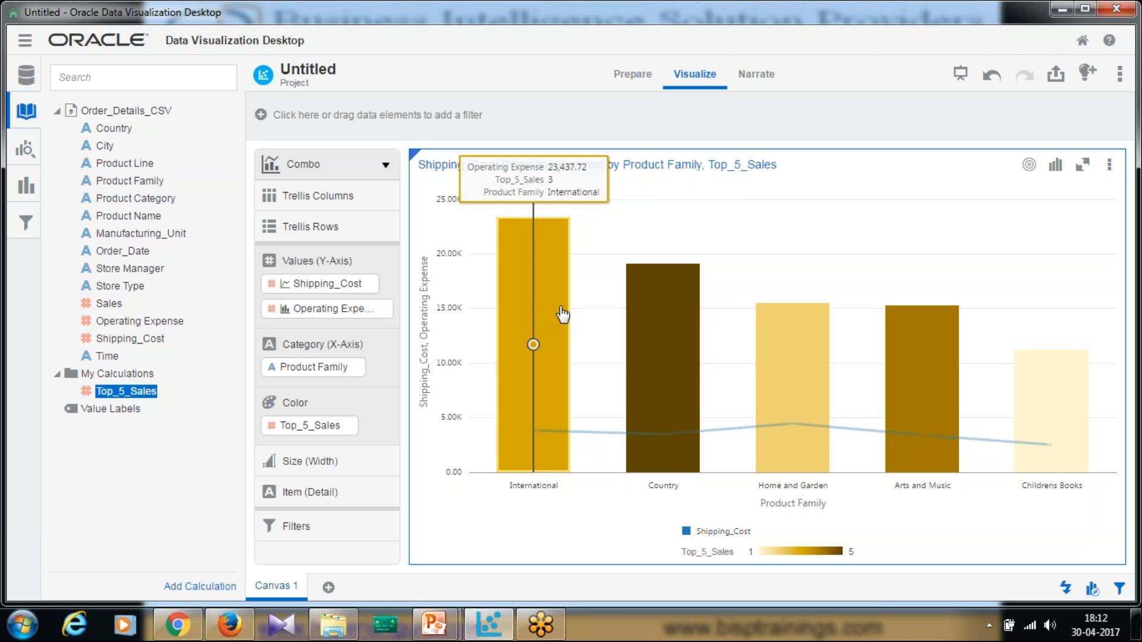
pyautogui.click(1111, 165)
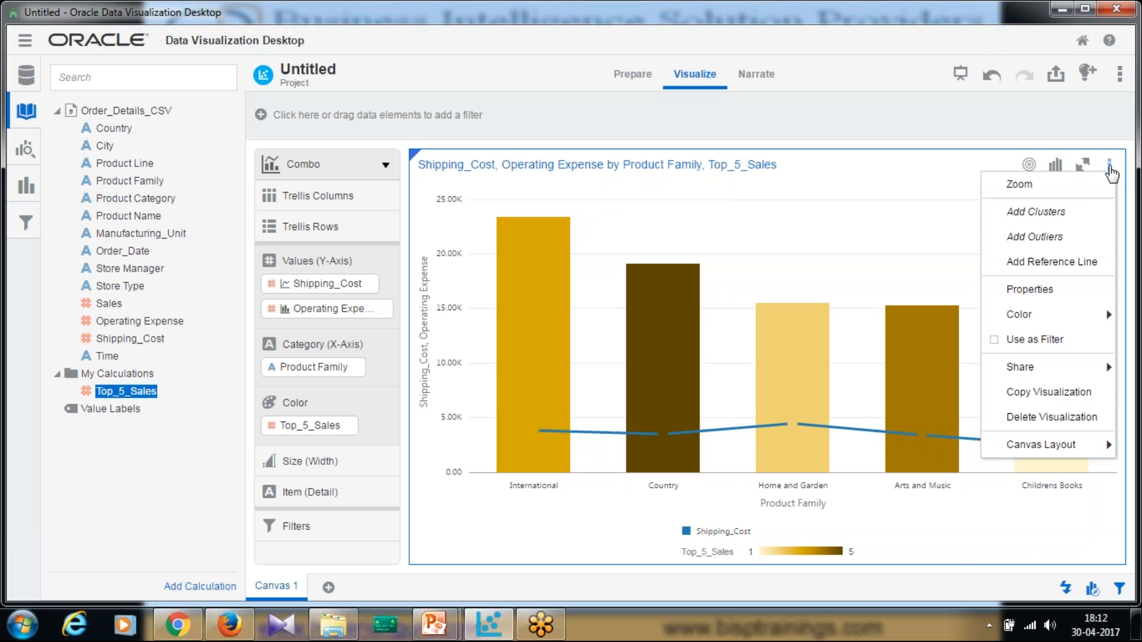
# Add a reference line in the Analytics properties, based on Operating Expense
pyautogui.click(1042, 291)
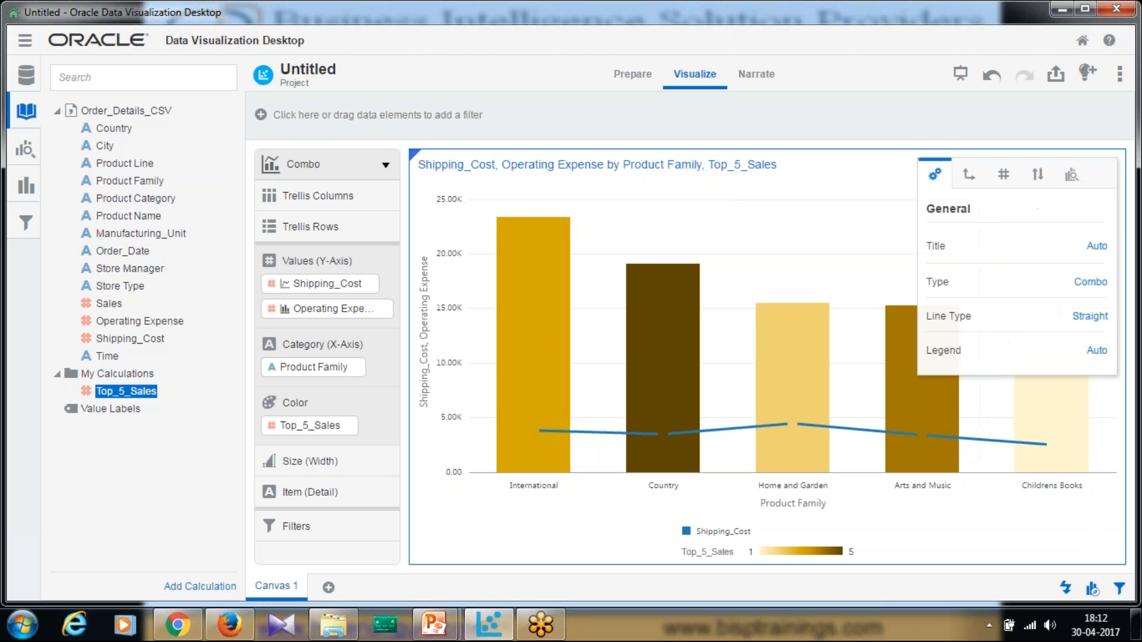
pyautogui.click(1071, 175)
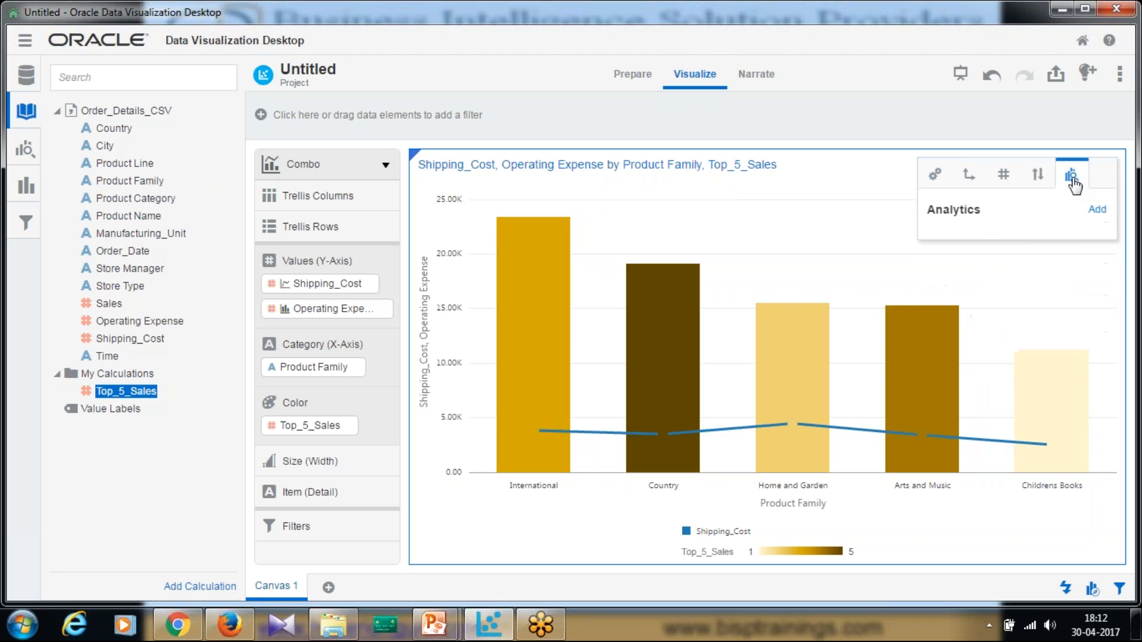
pyautogui.click(1097, 210)
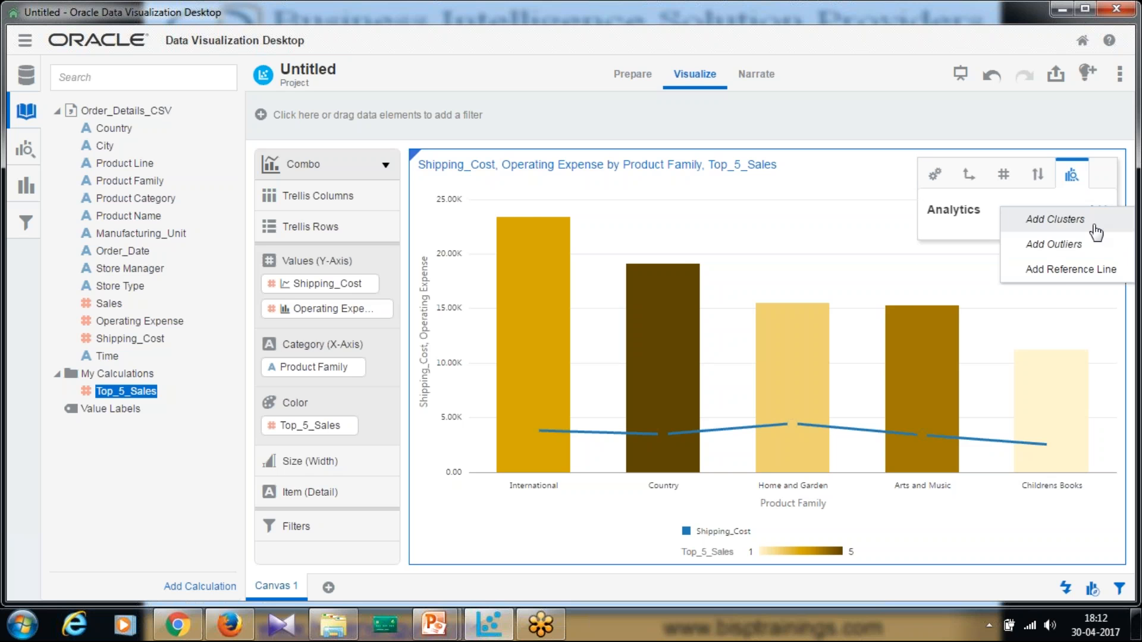
pyautogui.click(1068, 275)
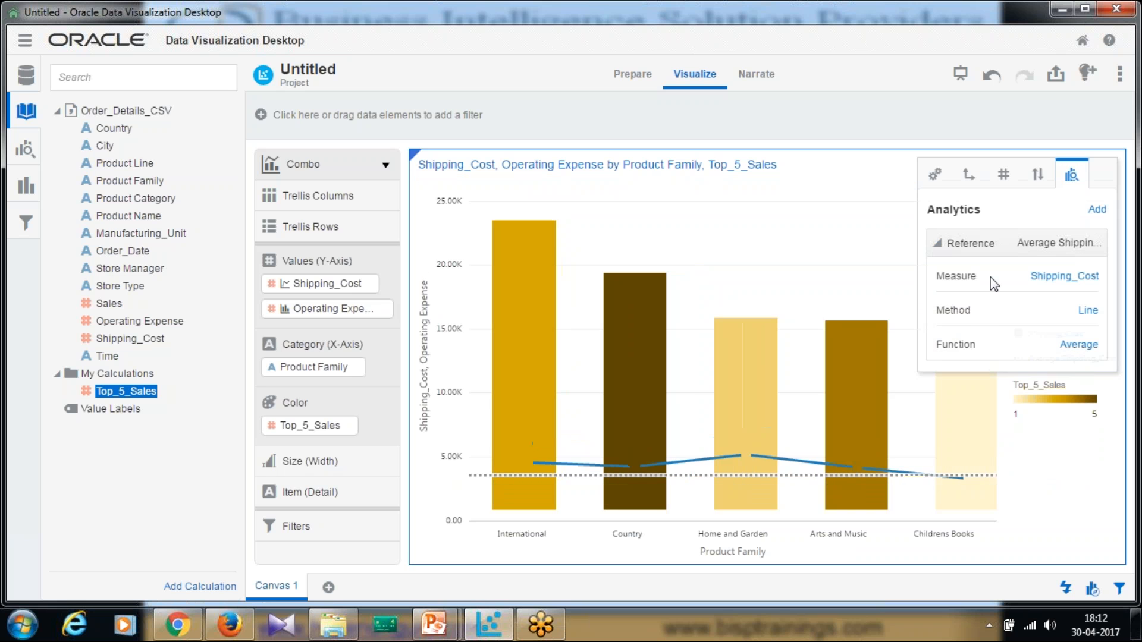
pyautogui.click(1091, 285)
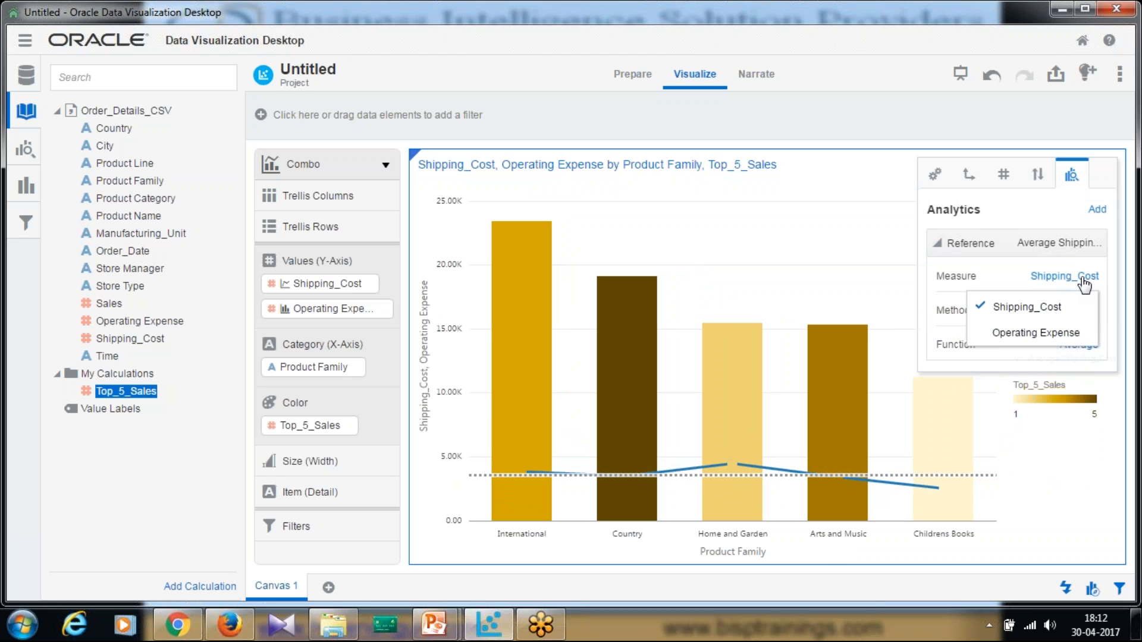
pyautogui.click(1032, 331)
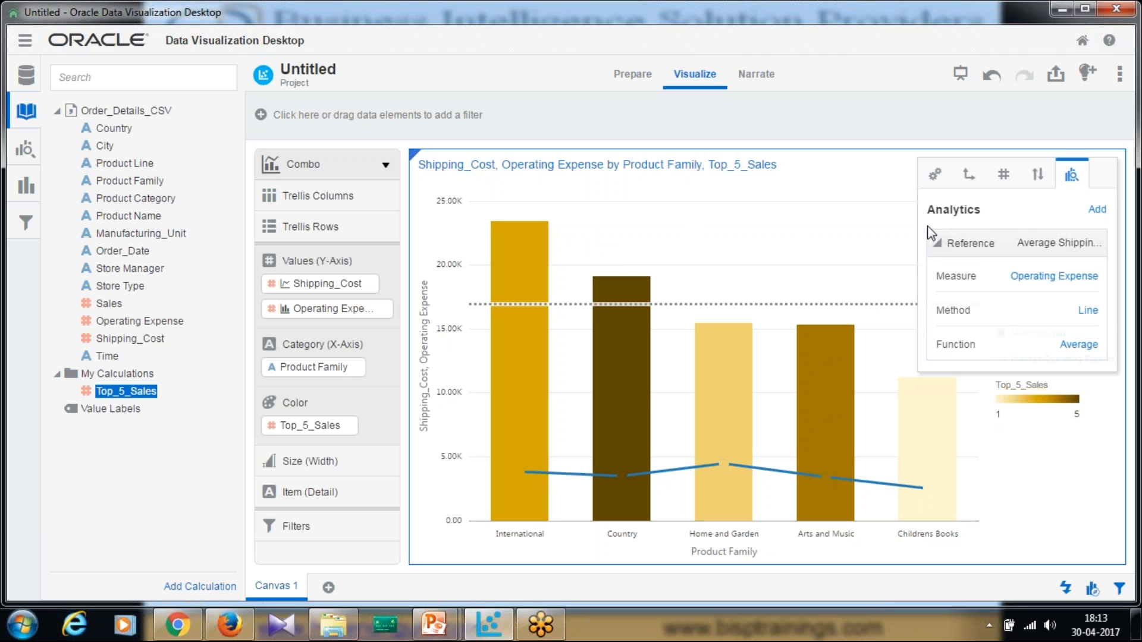
# Set the reference method to Band, spanning Average to Maximum Operating Expense
pyautogui.click(1089, 313)
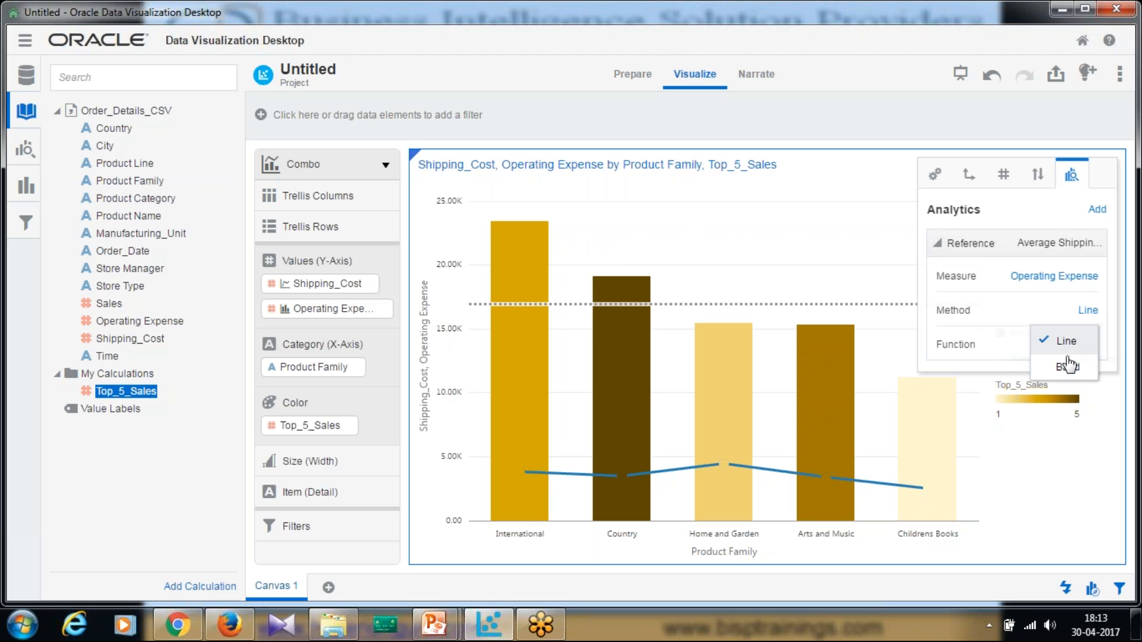
pyautogui.click(1068, 368)
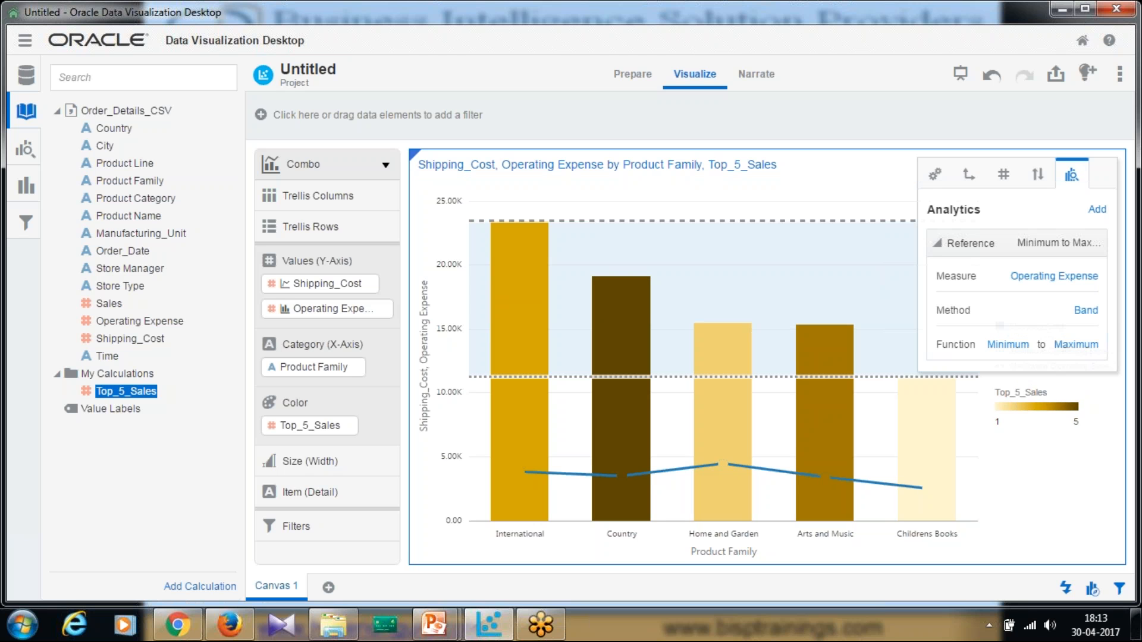
pyautogui.click(1021, 350)
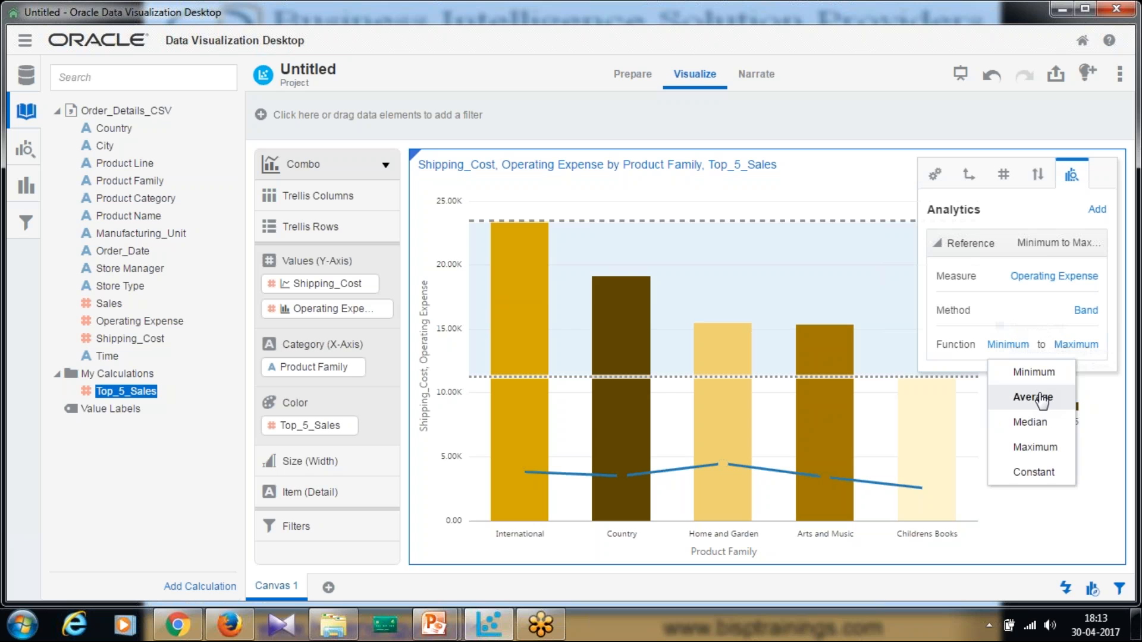
pyautogui.click(1035, 397)
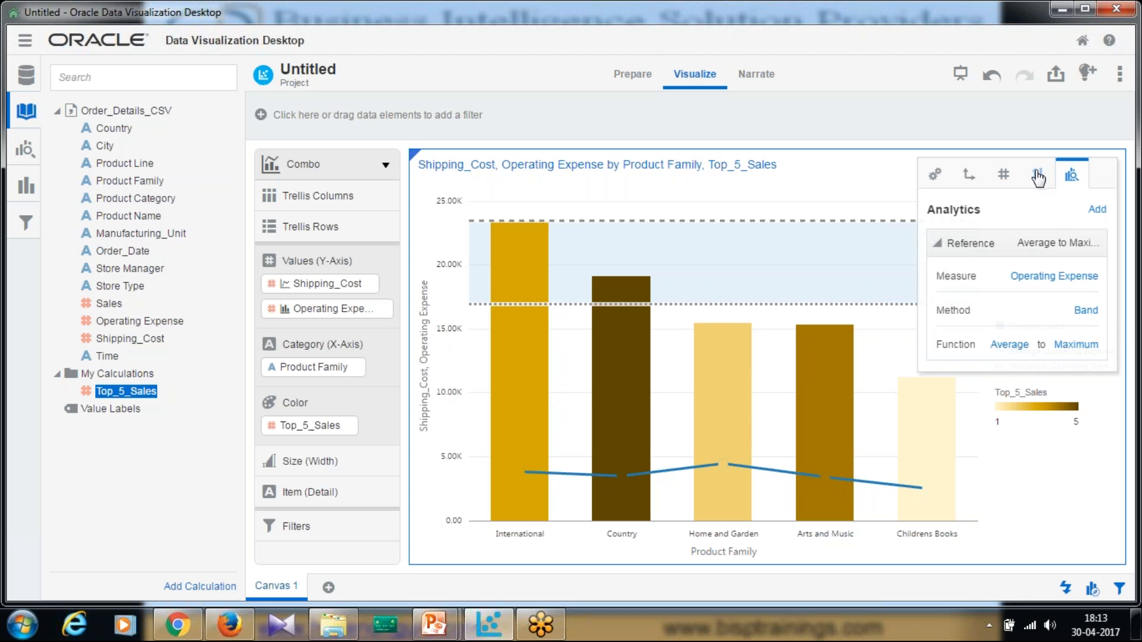
# After checking the Sort and Values settings, set the chart's Line Type to Curved for Shipping_Cost
pyautogui.click(1038, 176)
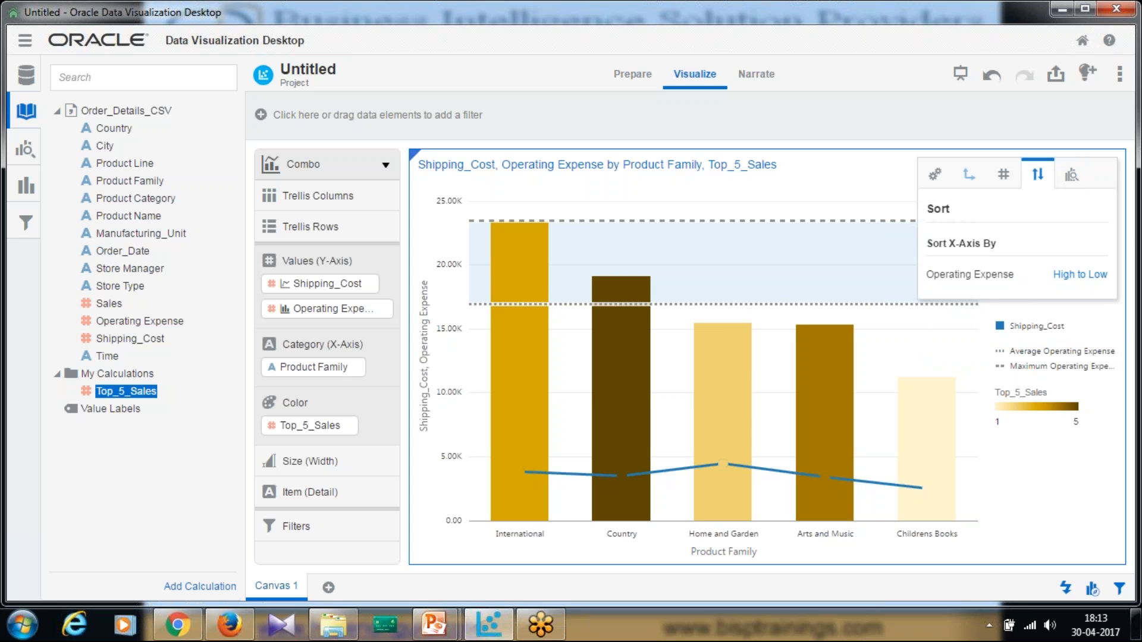
pyautogui.click(1001, 176)
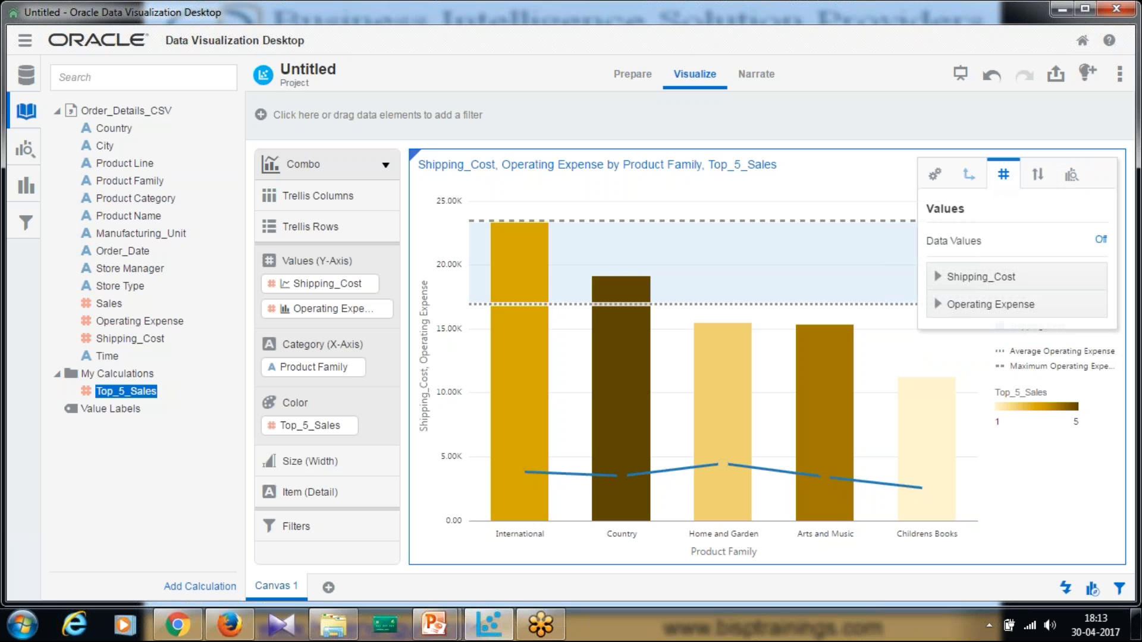
pyautogui.click(961, 283)
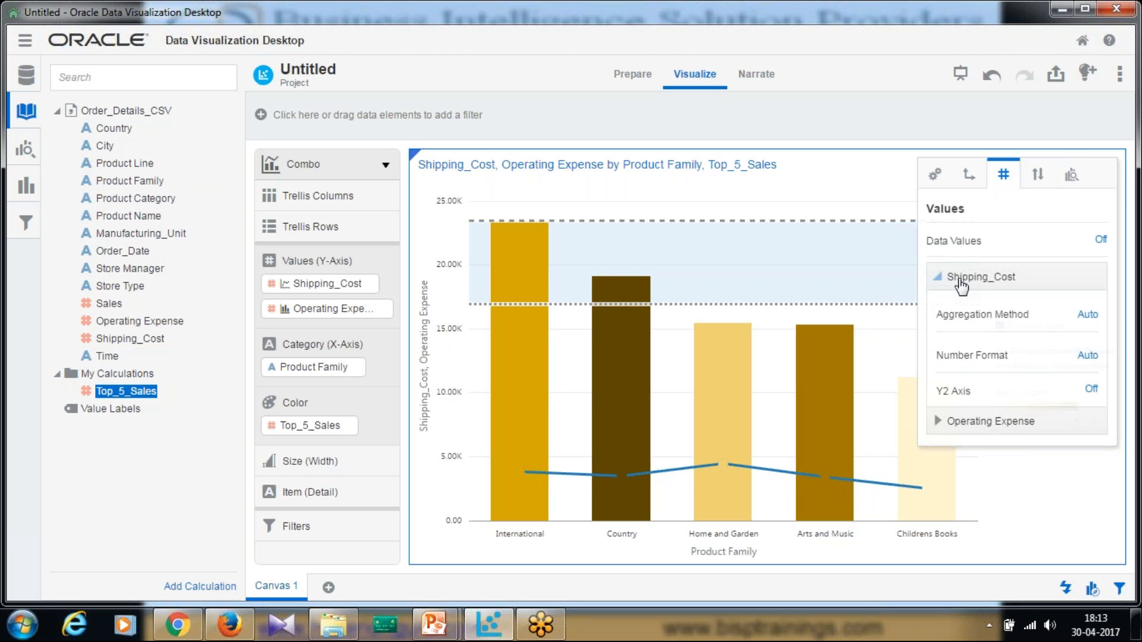
pyautogui.click(933, 177)
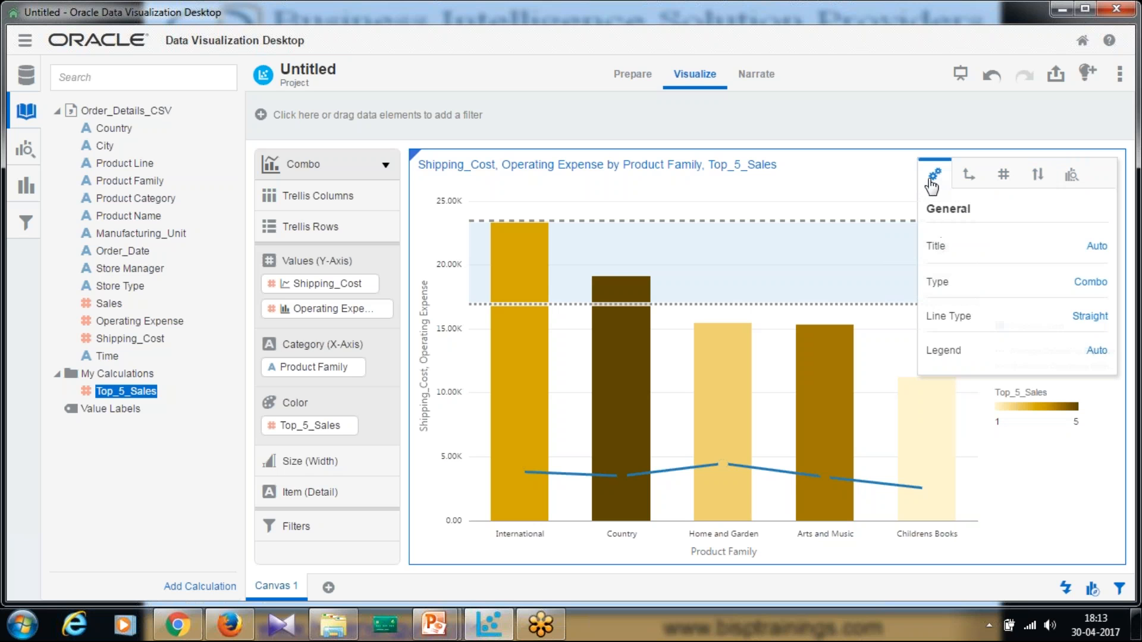
pyautogui.click(1094, 320)
pyautogui.click(1048, 373)
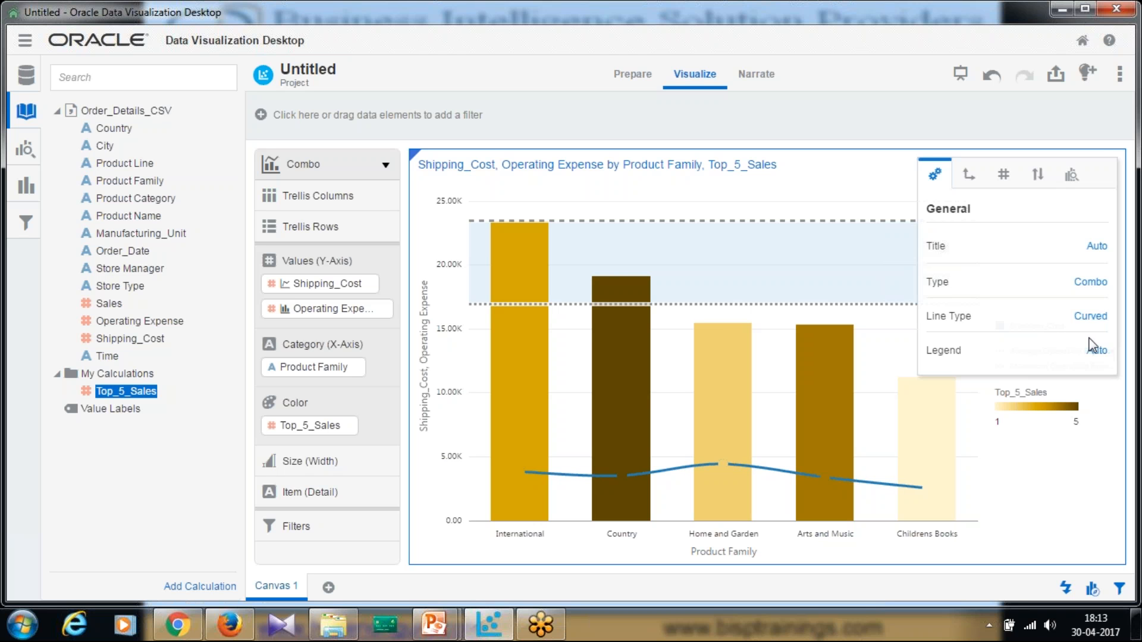
pyautogui.click(1077, 122)
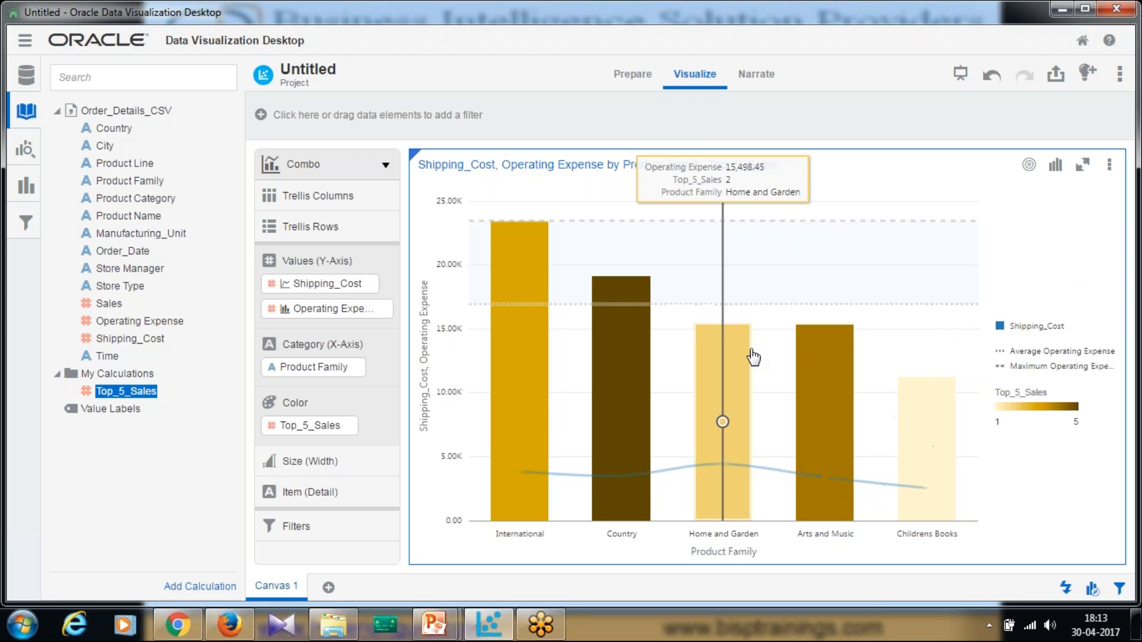